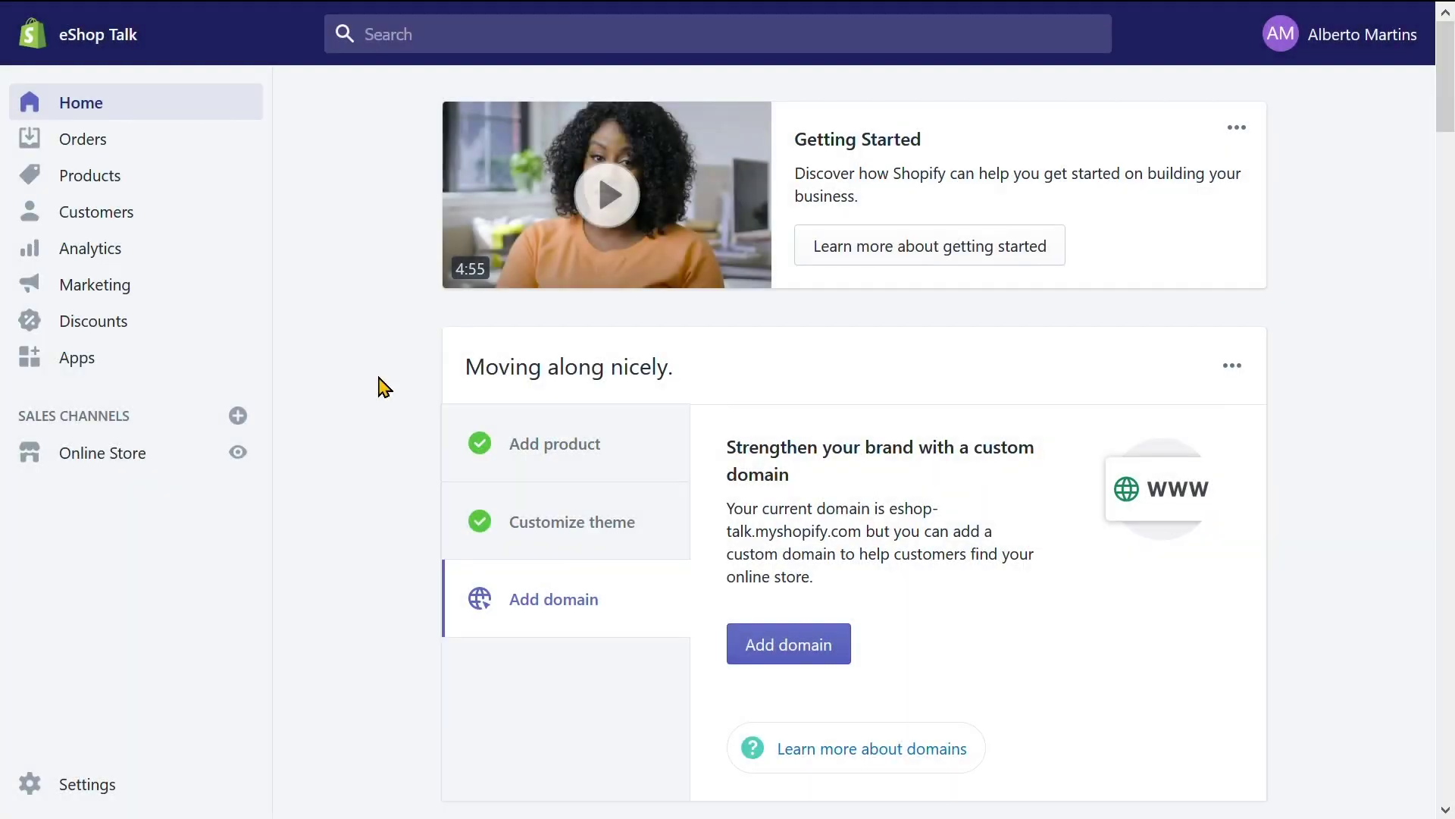
# Step: Open the Shop helper product from the Products list and check its description and media
pyautogui.click(80, 186)
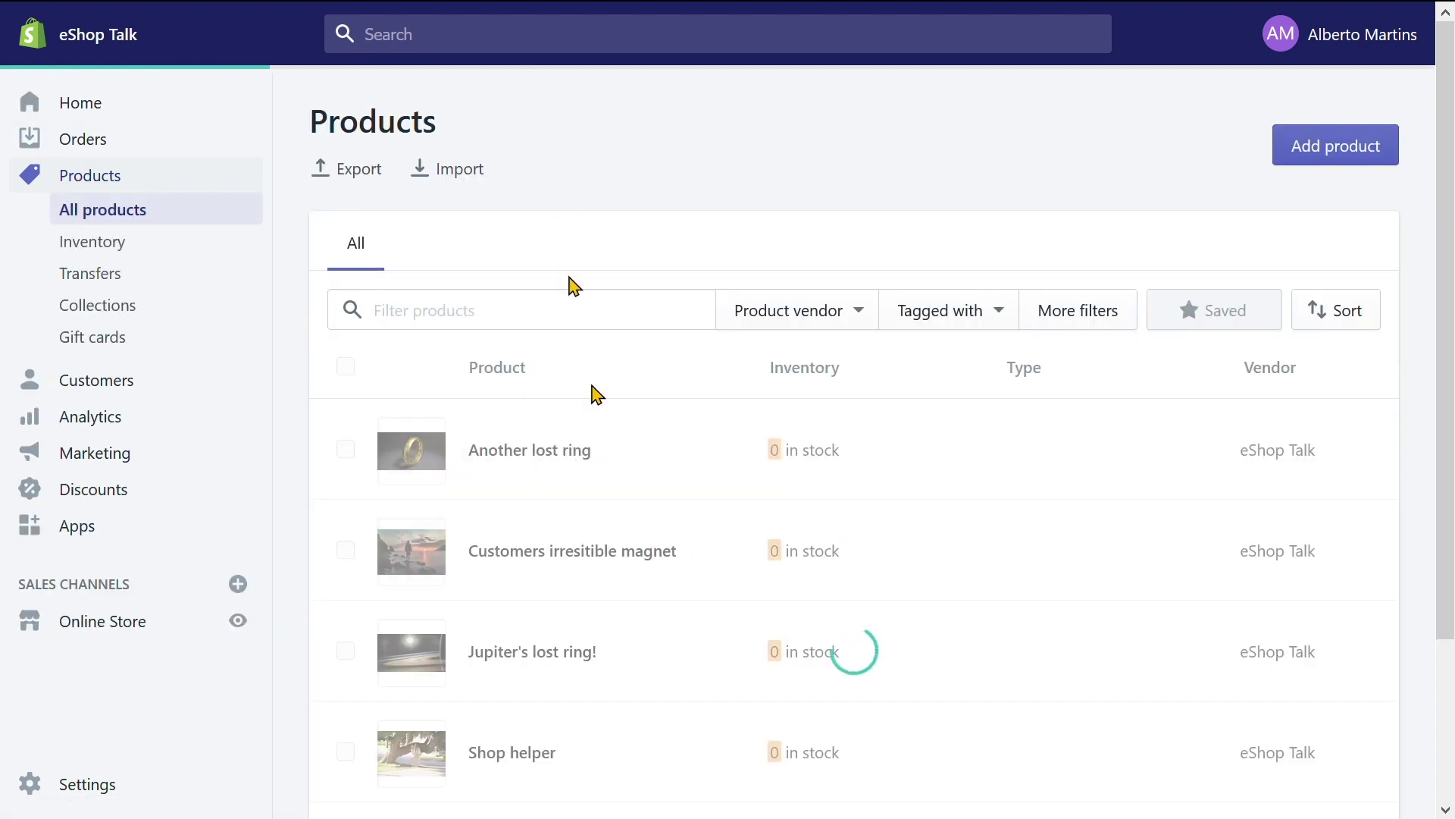
pyautogui.scroll(-3, 599, 589)
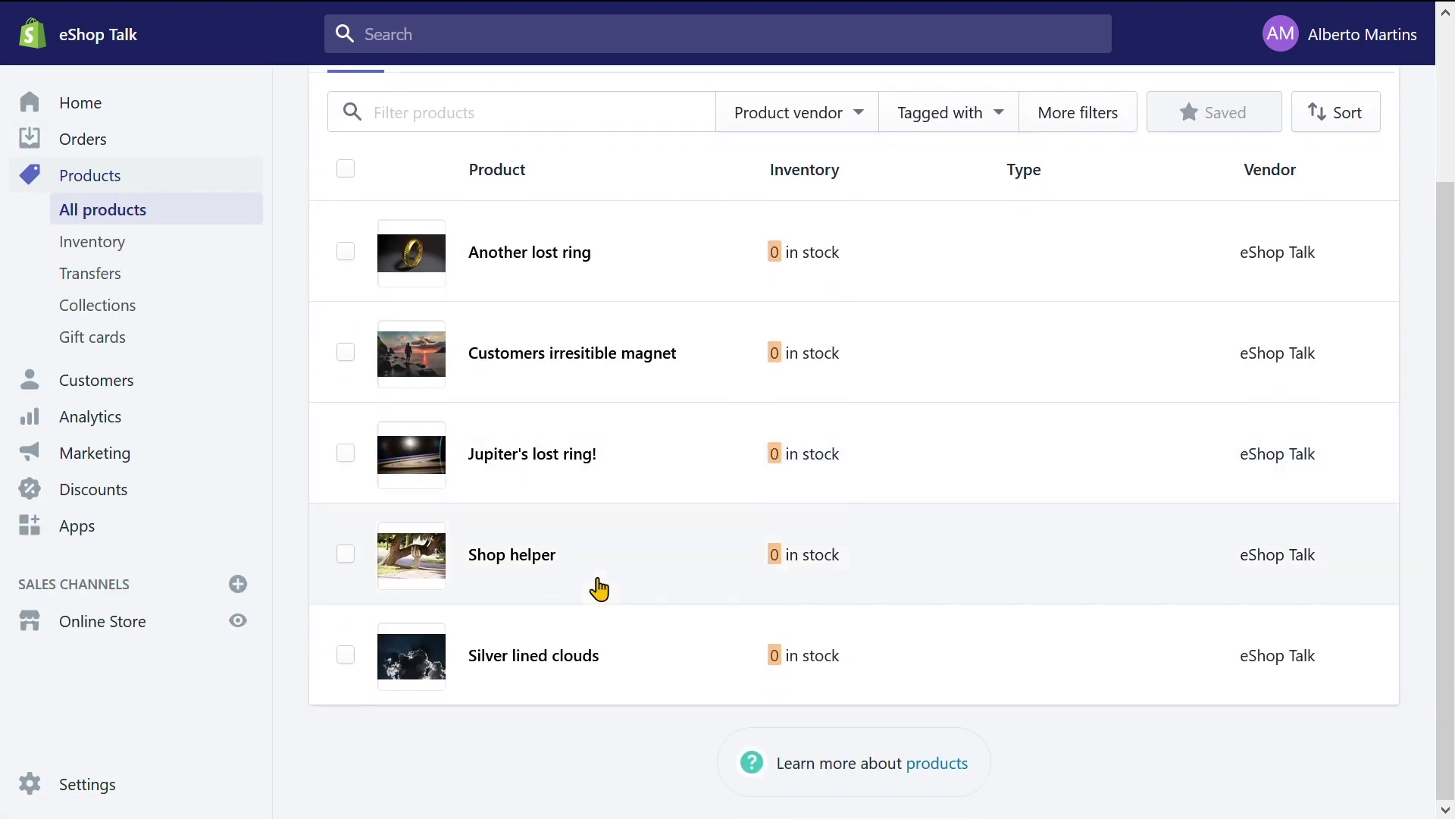
pyautogui.click(508, 562)
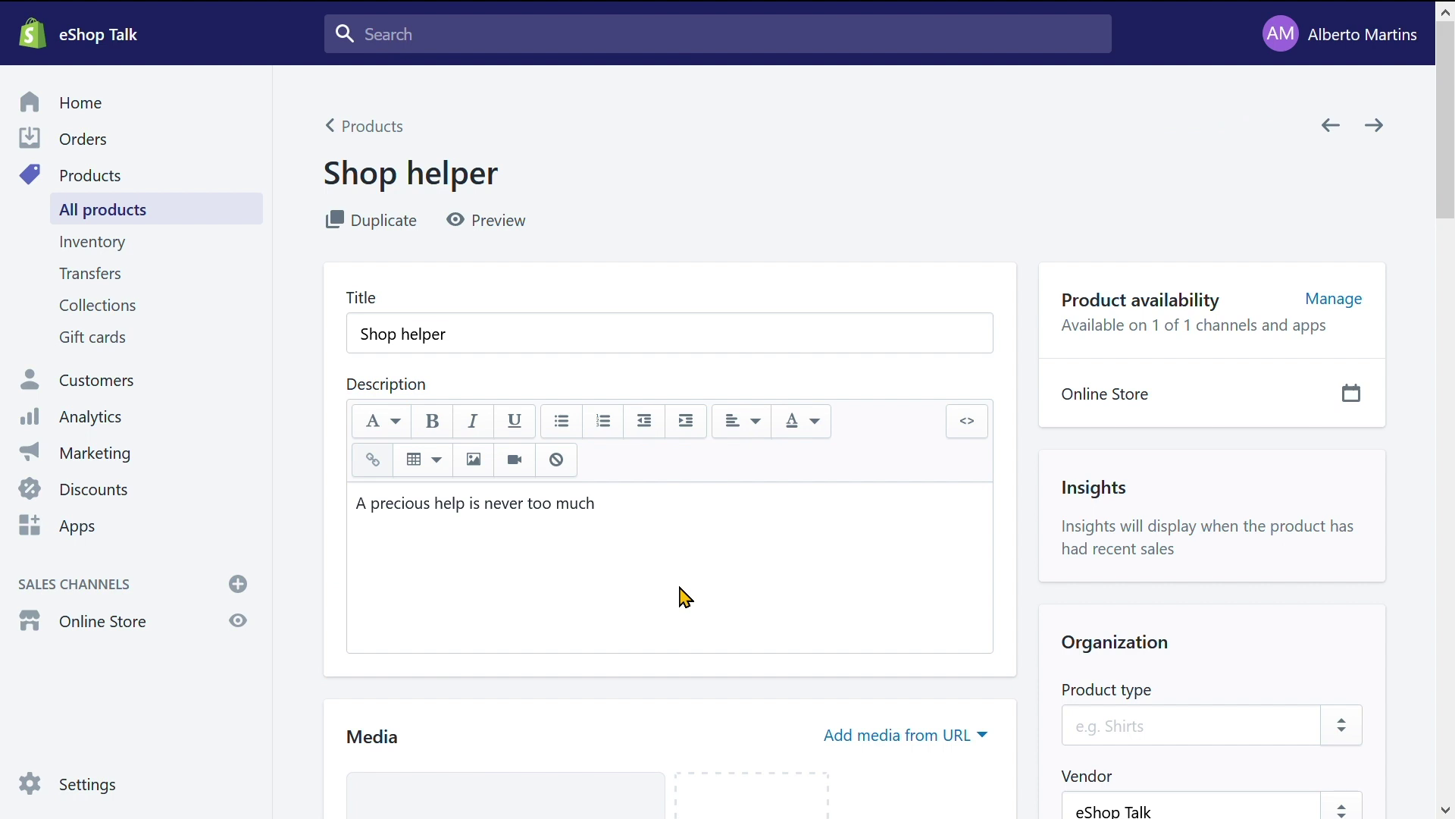
pyautogui.scroll(-5, 686, 597)
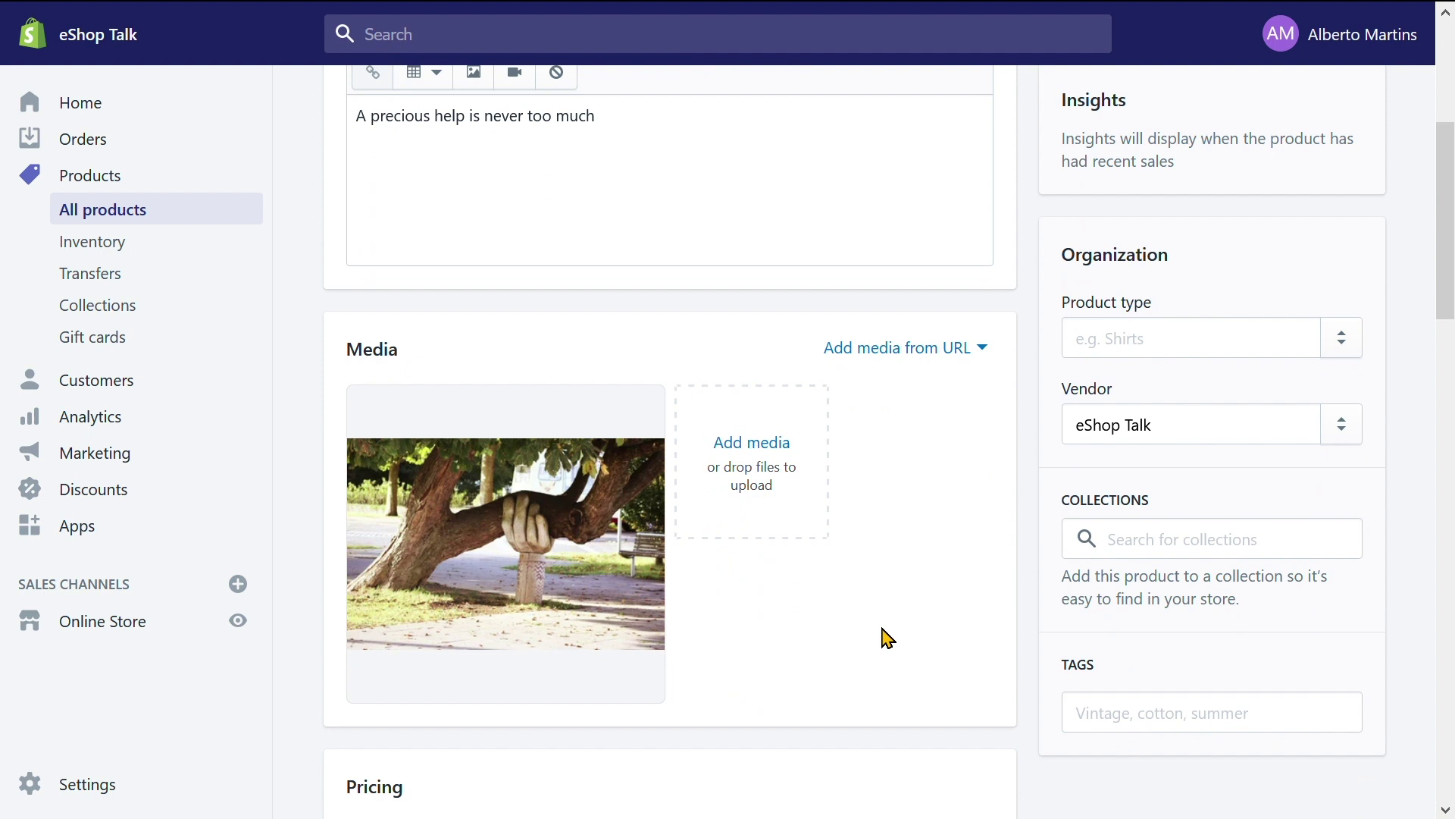
pyautogui.scroll(5, 887, 638)
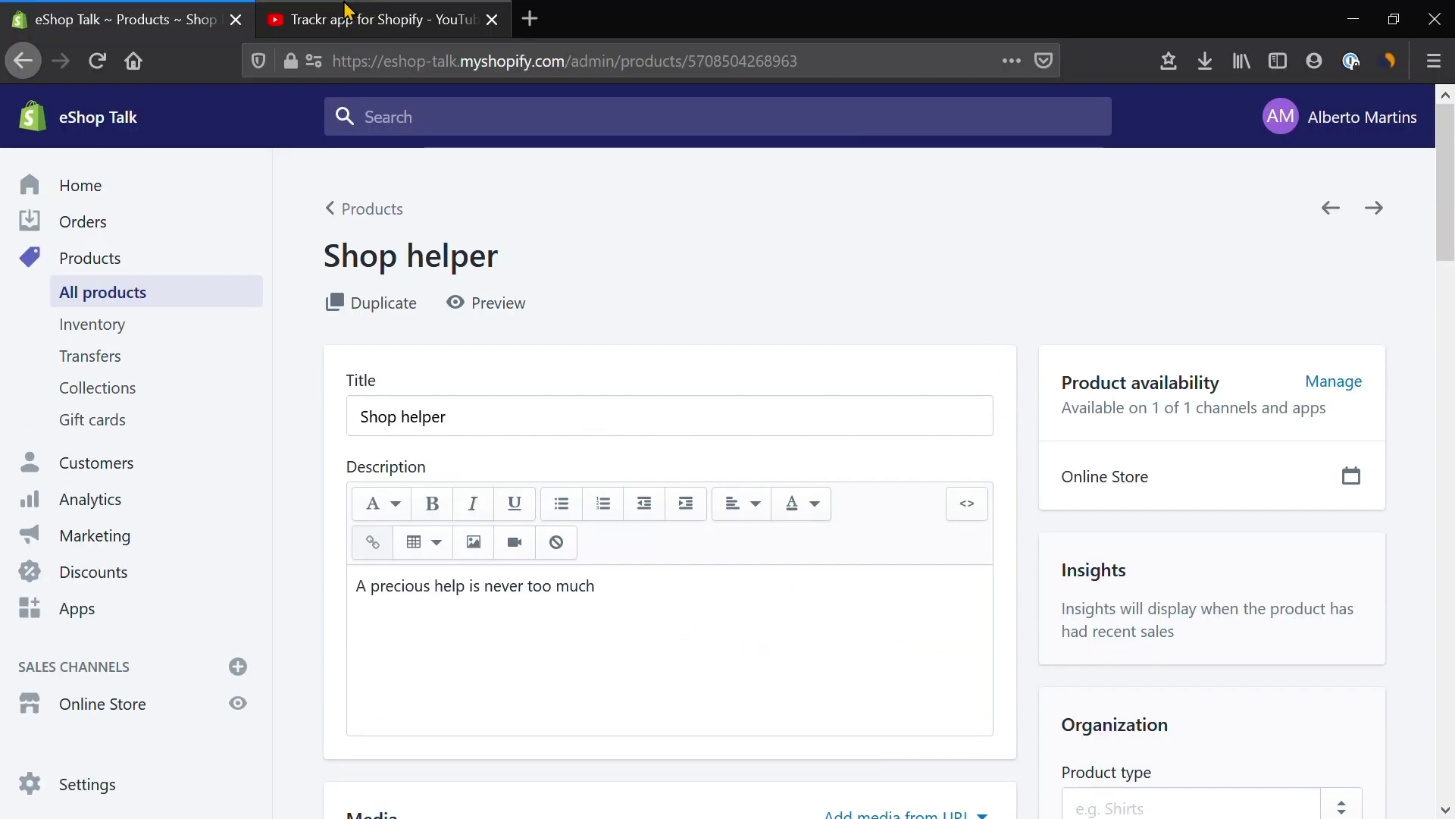
# Step: Copy the iframe embed code of the 'Trackr app for Shopify' YouTube video
pyautogui.click(347, 12)
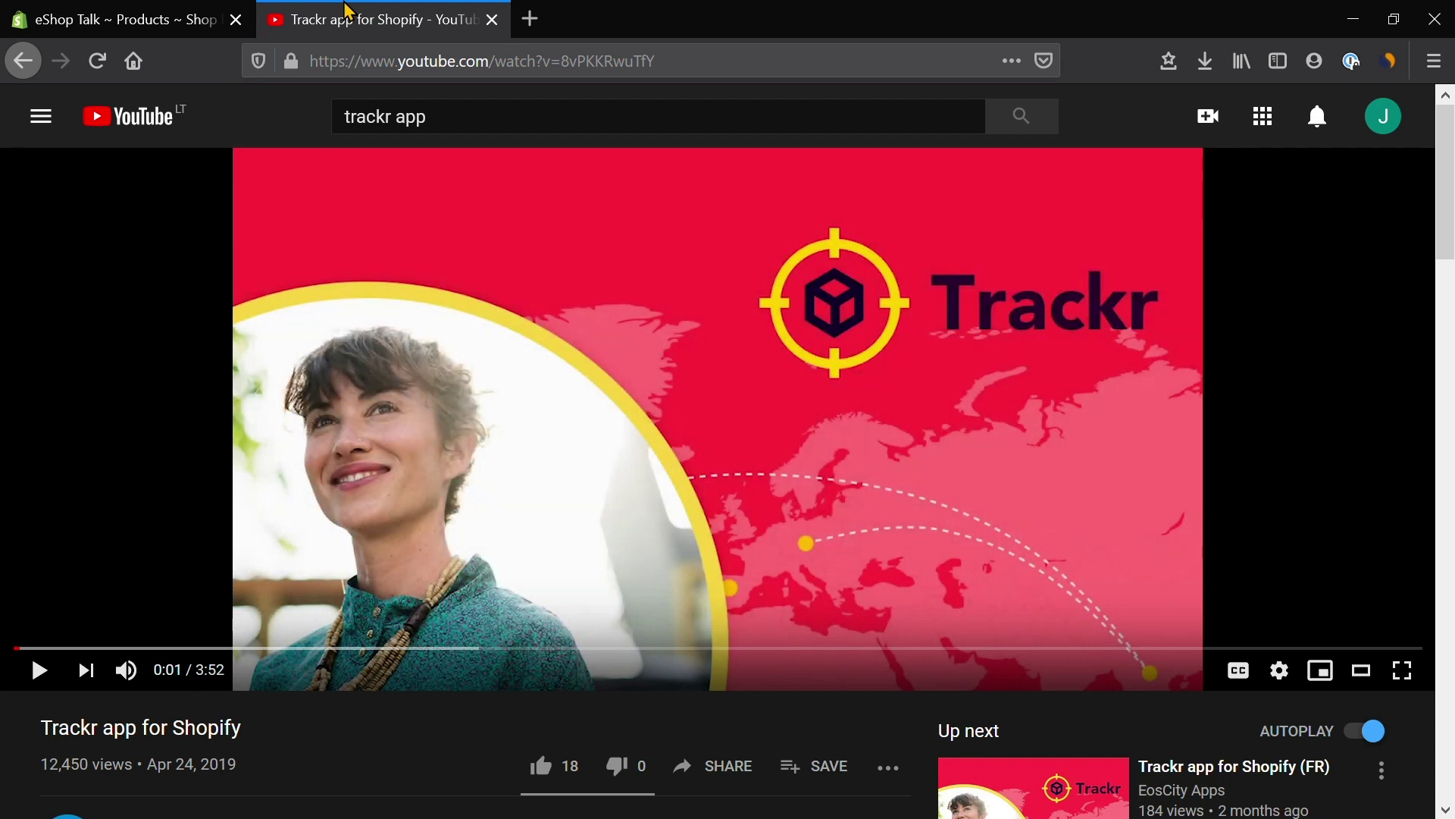
pyautogui.press('F11')
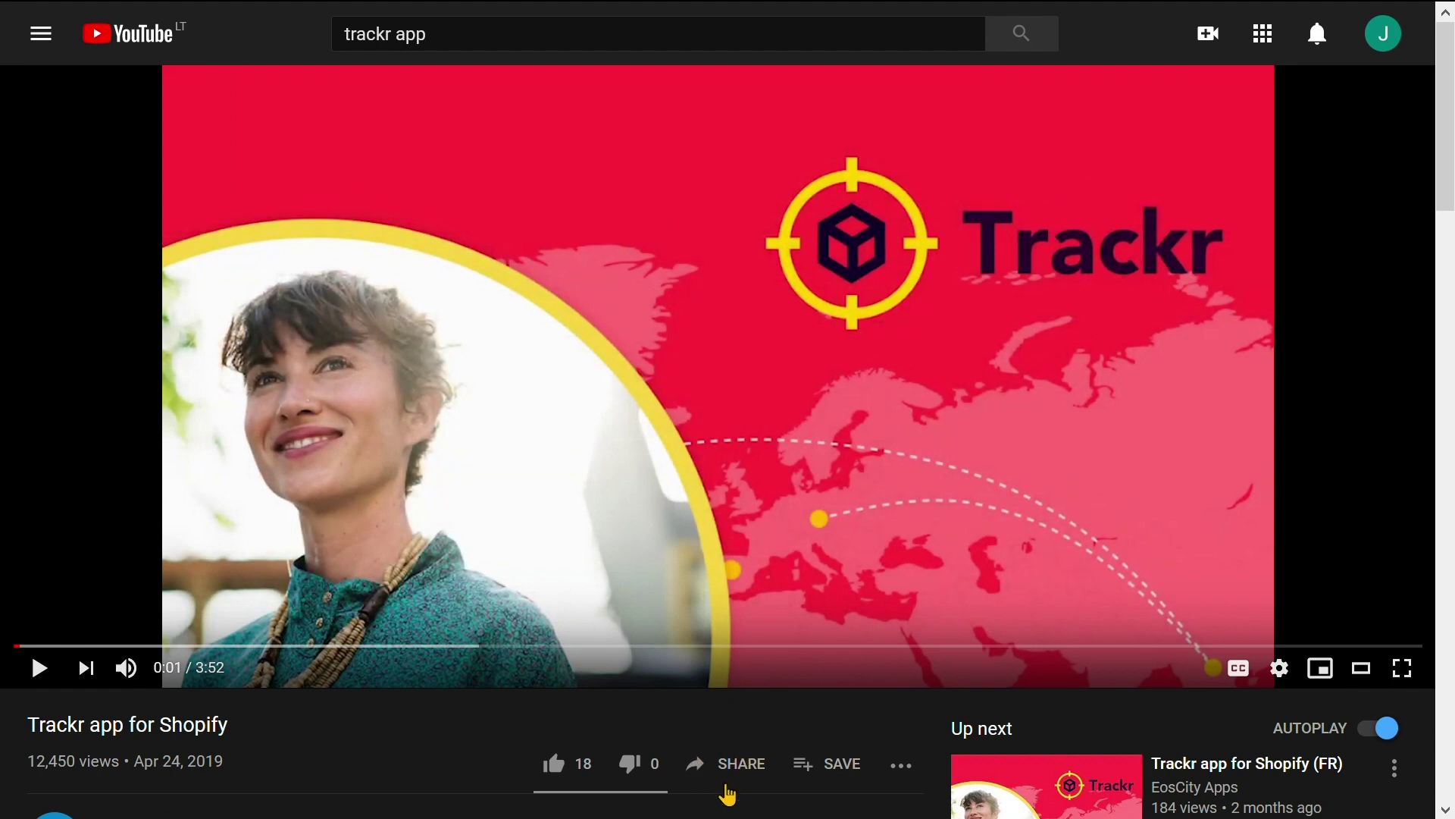
pyautogui.click(732, 781)
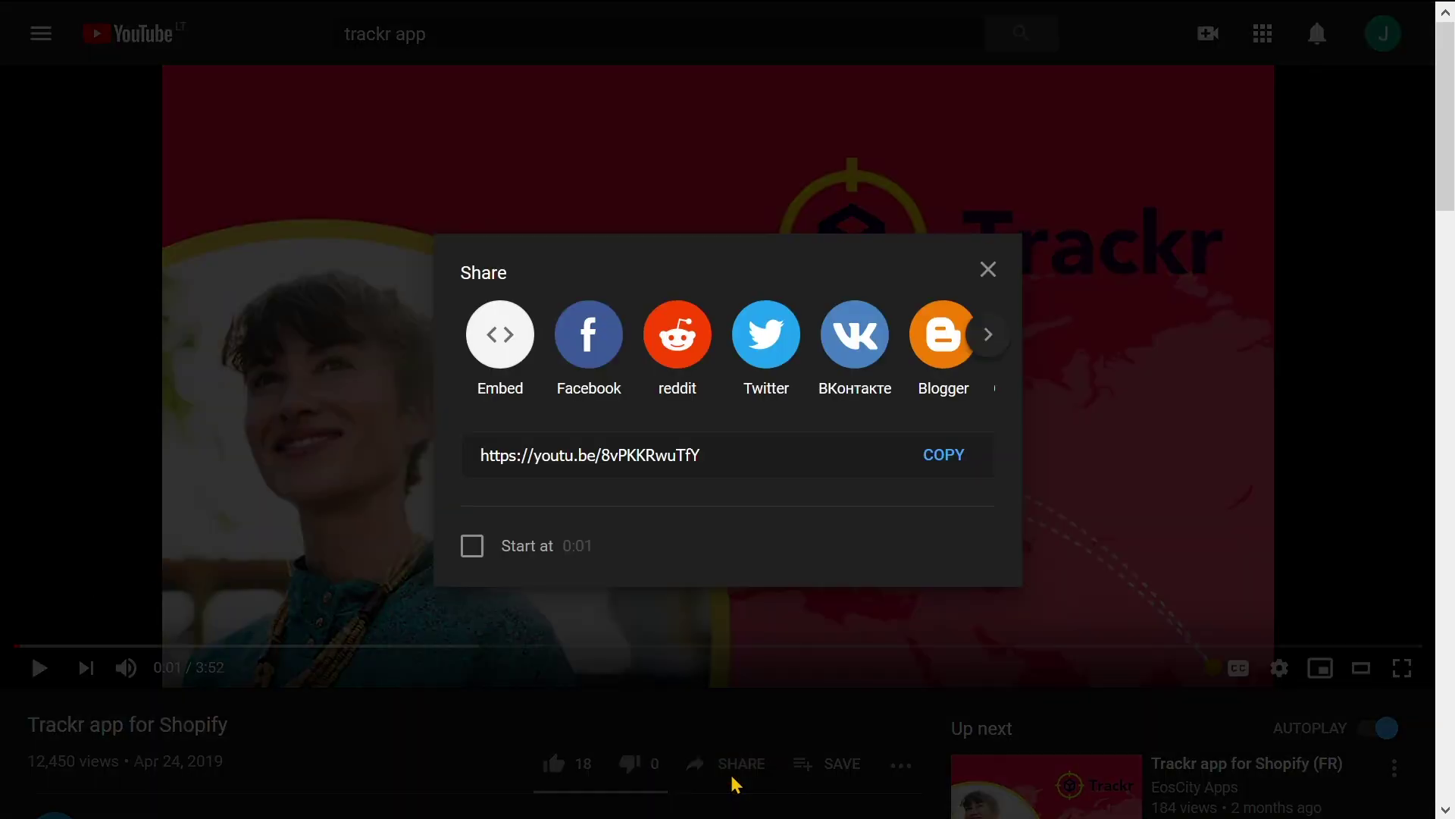
pyautogui.click(499, 337)
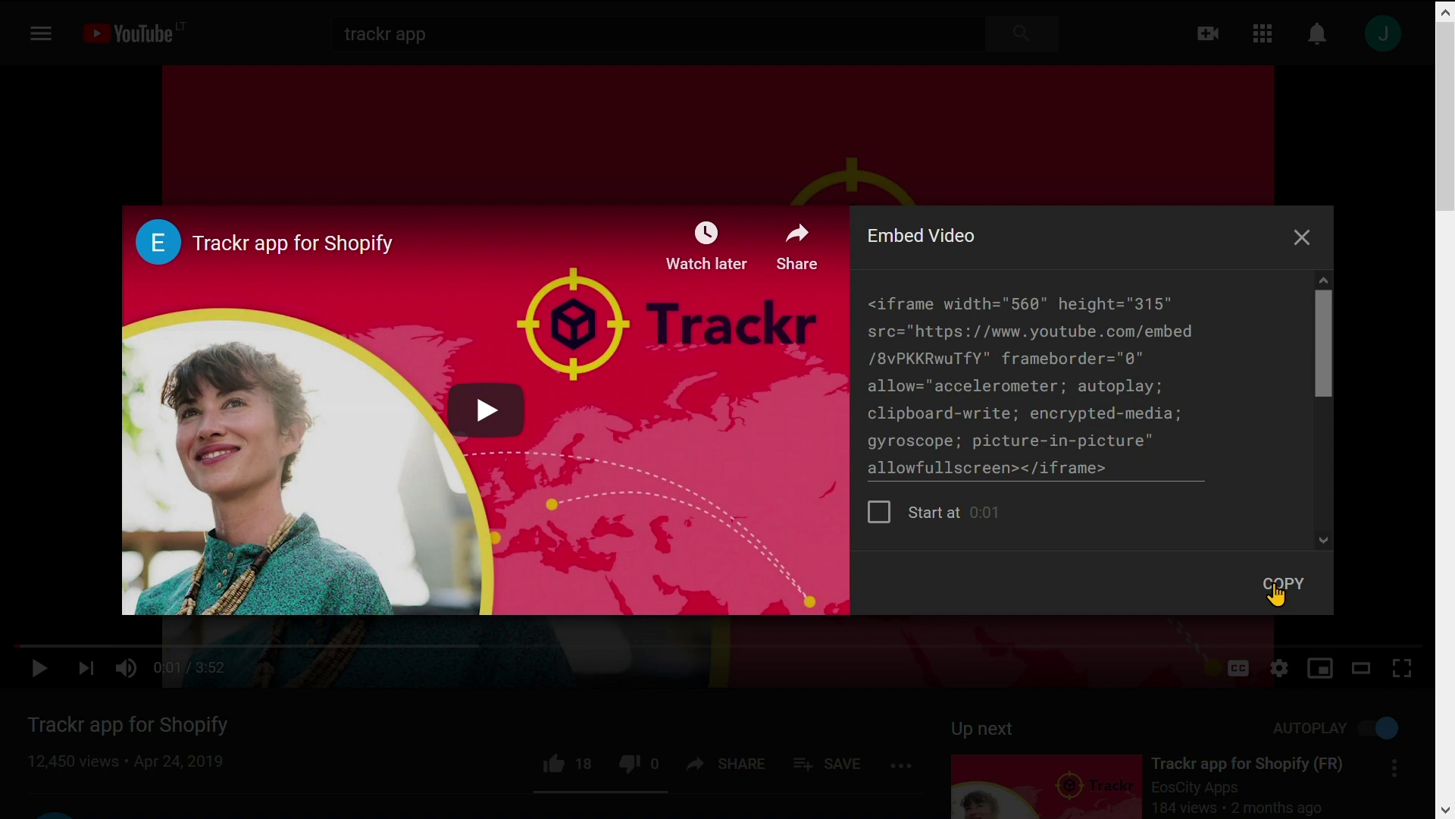
pyautogui.click(1276, 594)
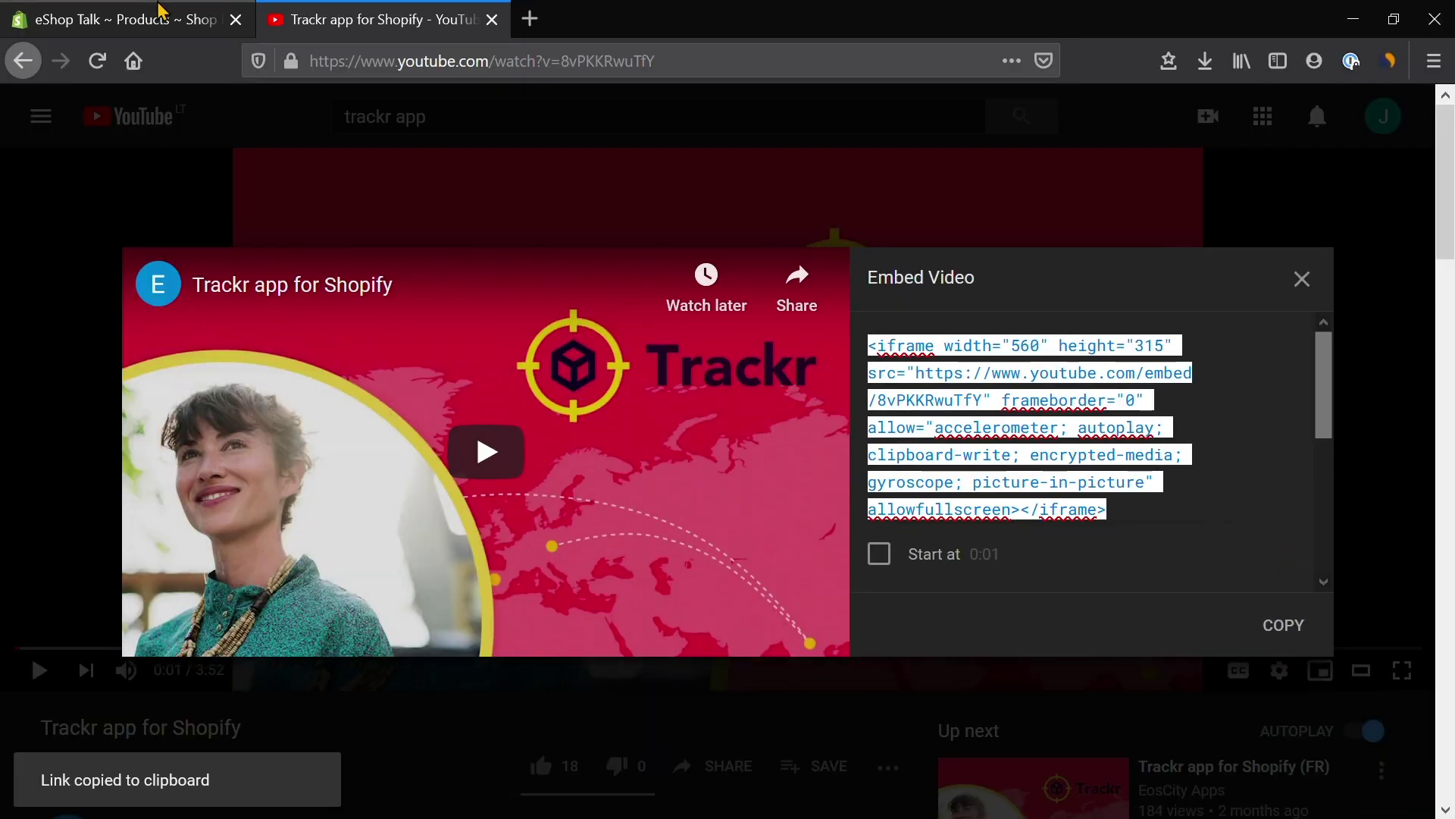
pyautogui.click(160, 11)
pyautogui.press('F11')
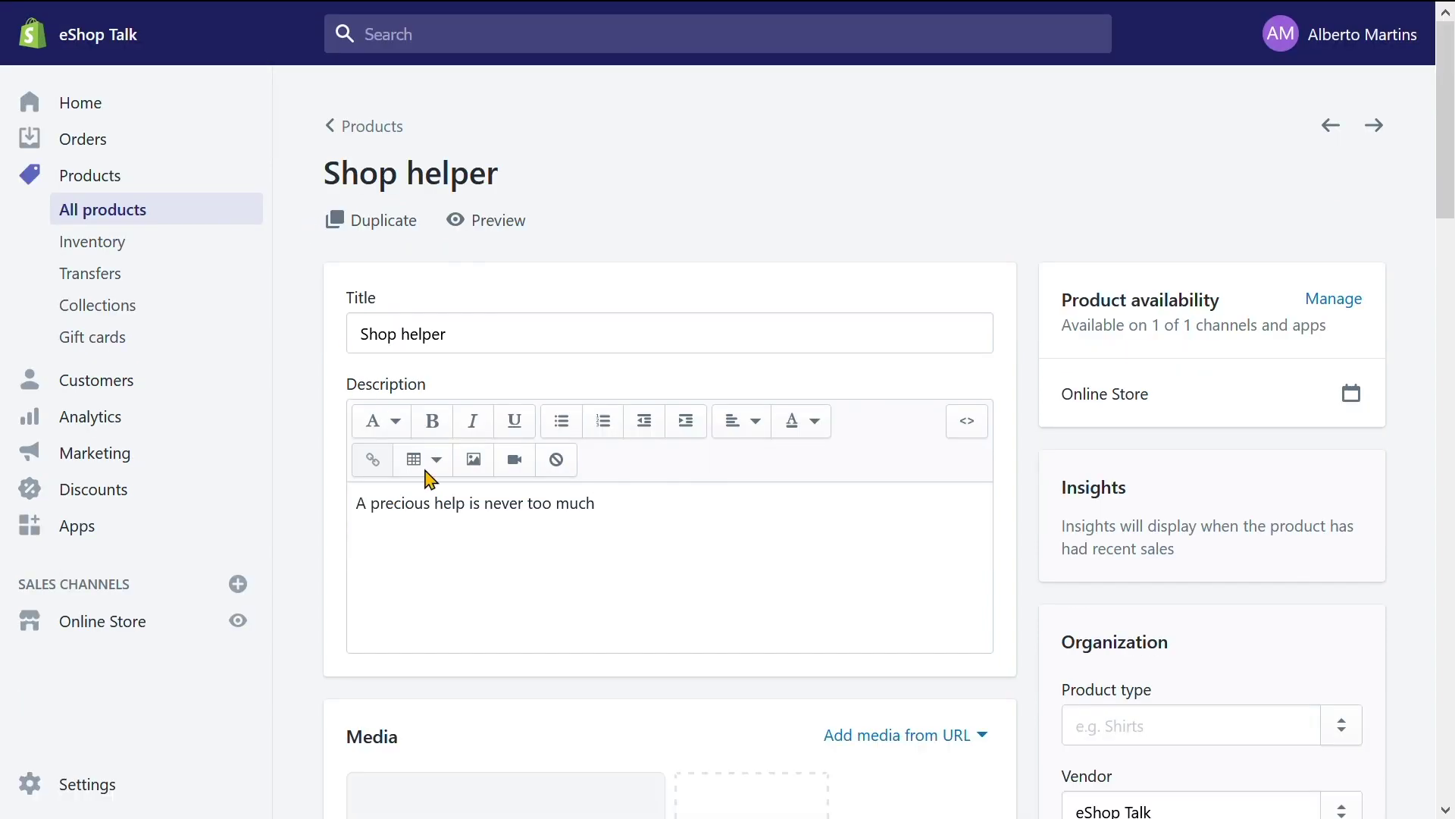
# Step: Embed the copied Trackr video iframe in the Shop helper description and save the product
pyautogui.click(514, 469)
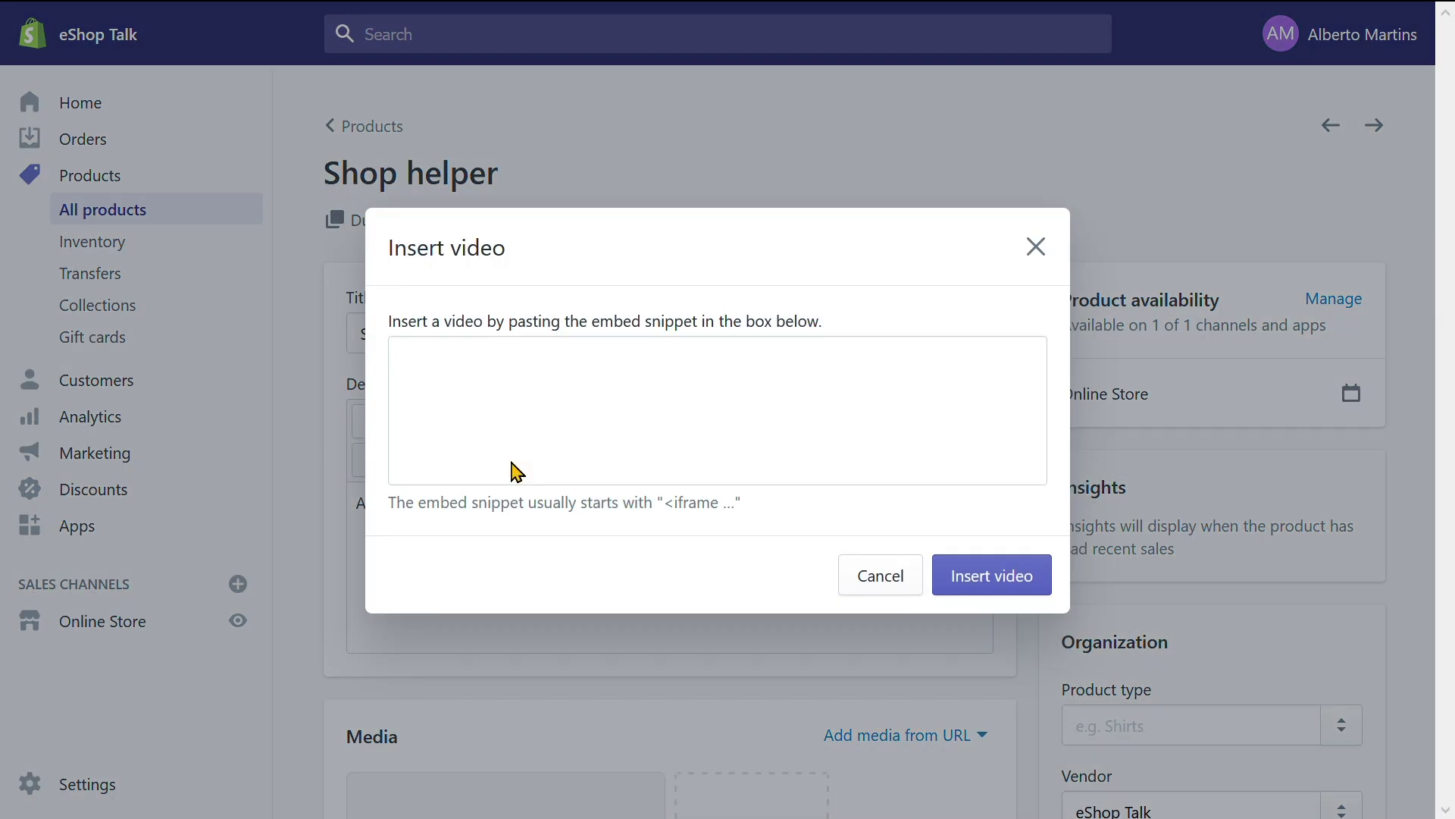
pyautogui.click(534, 404)
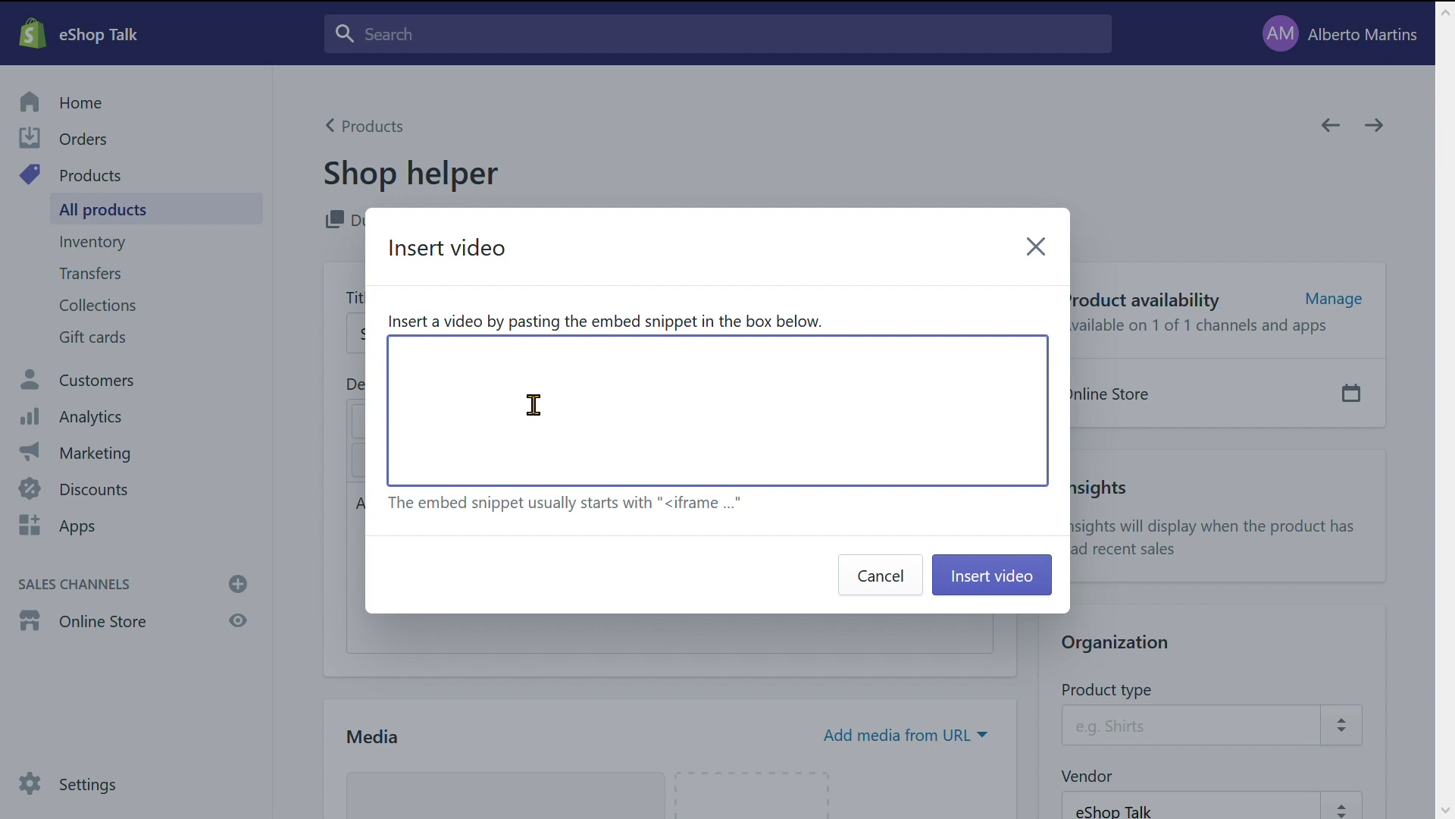
pyautogui.hotkey('ctrl', 'v')
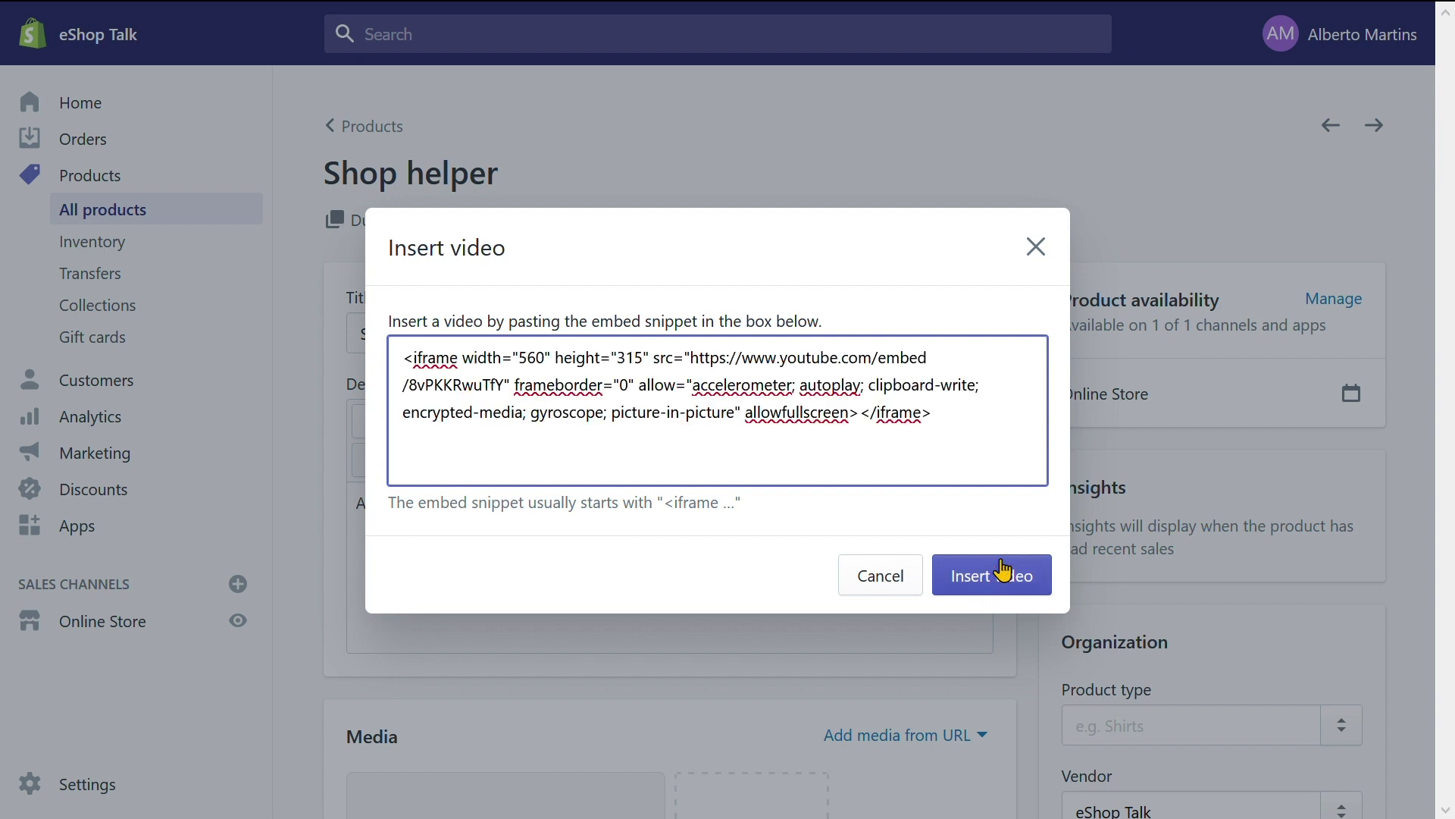
pyautogui.click(1006, 585)
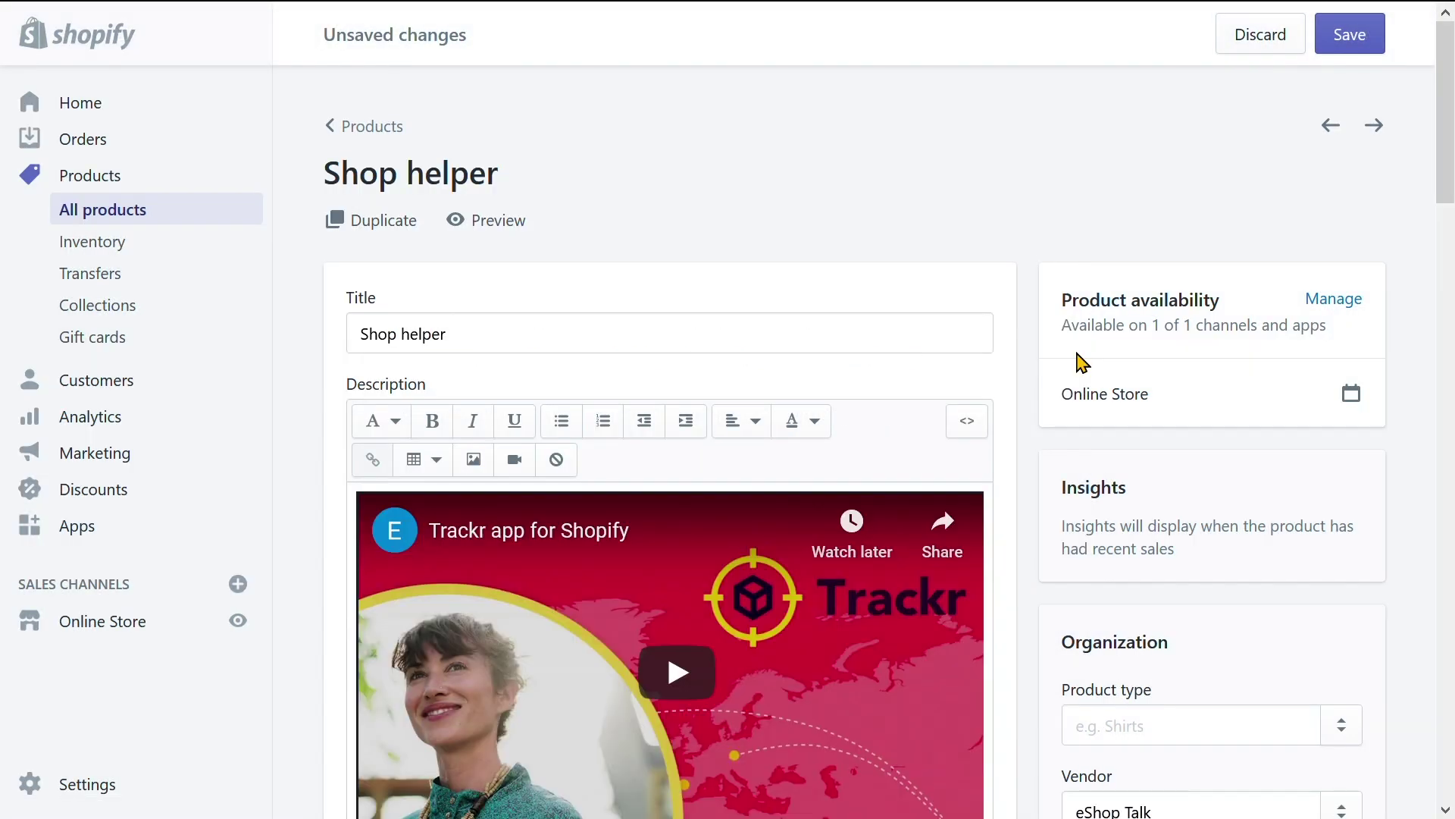
pyautogui.click(1353, 40)
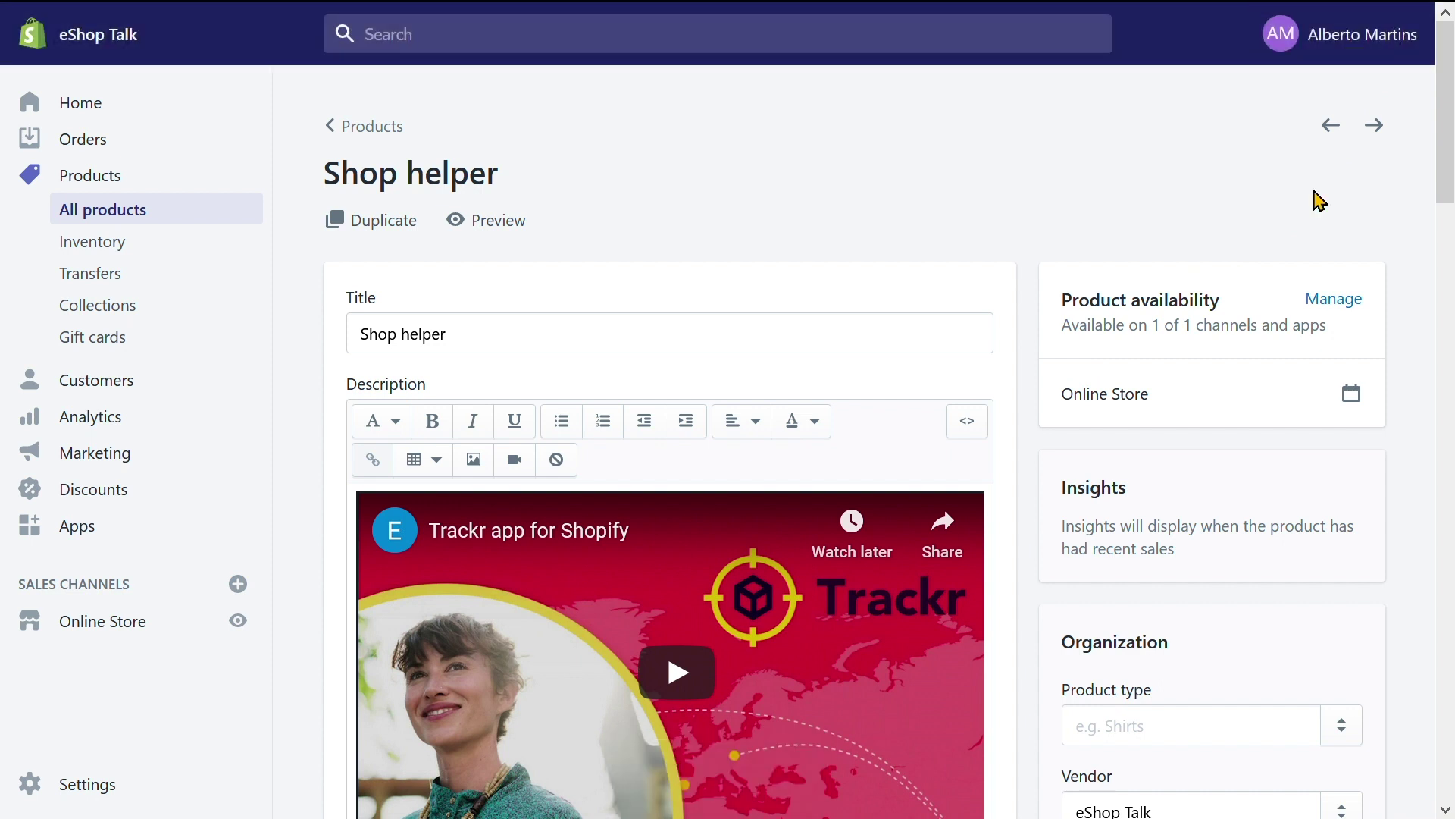
pyautogui.click(464, 229)
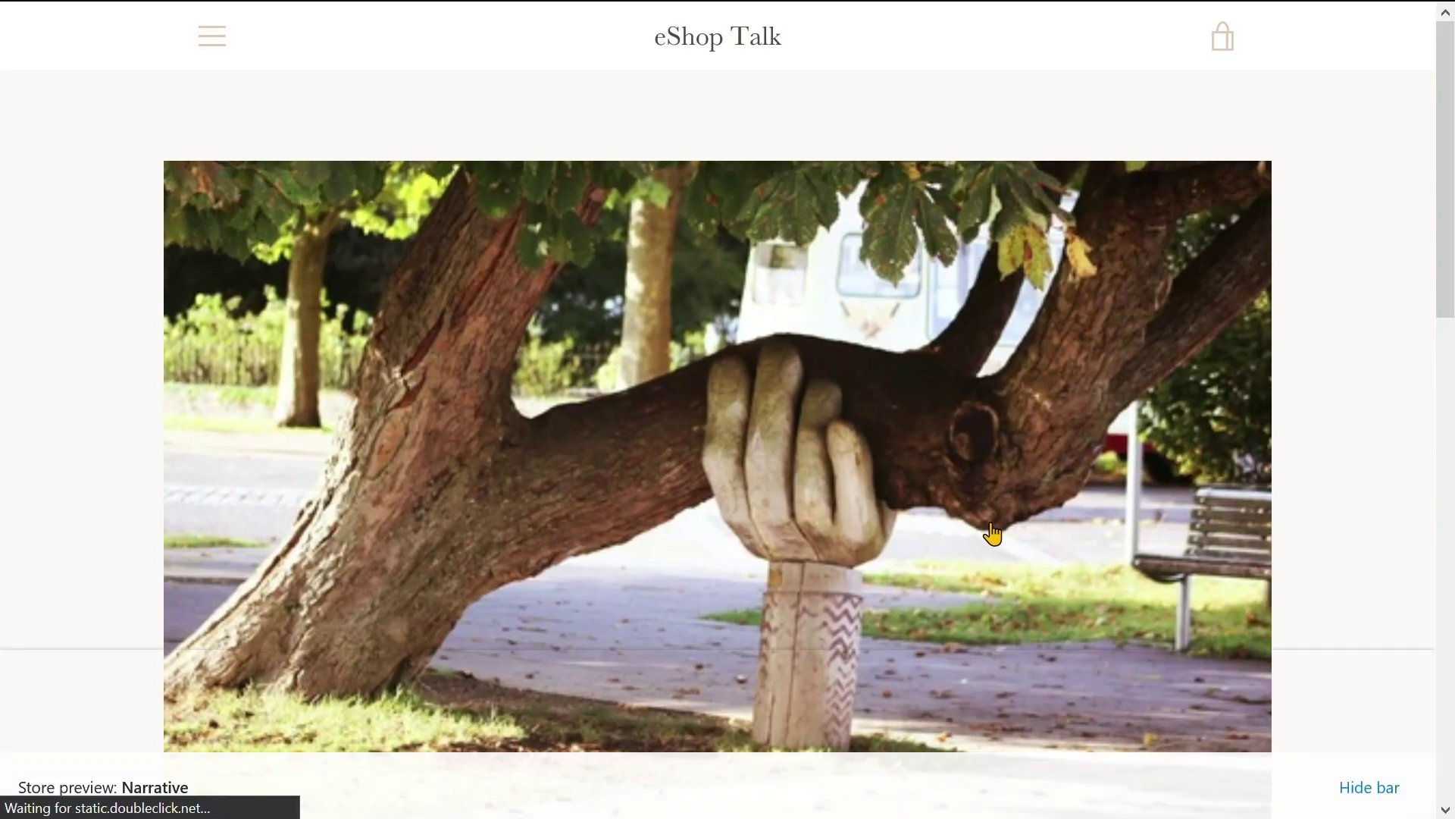
pyautogui.scroll(-10, 993, 526)
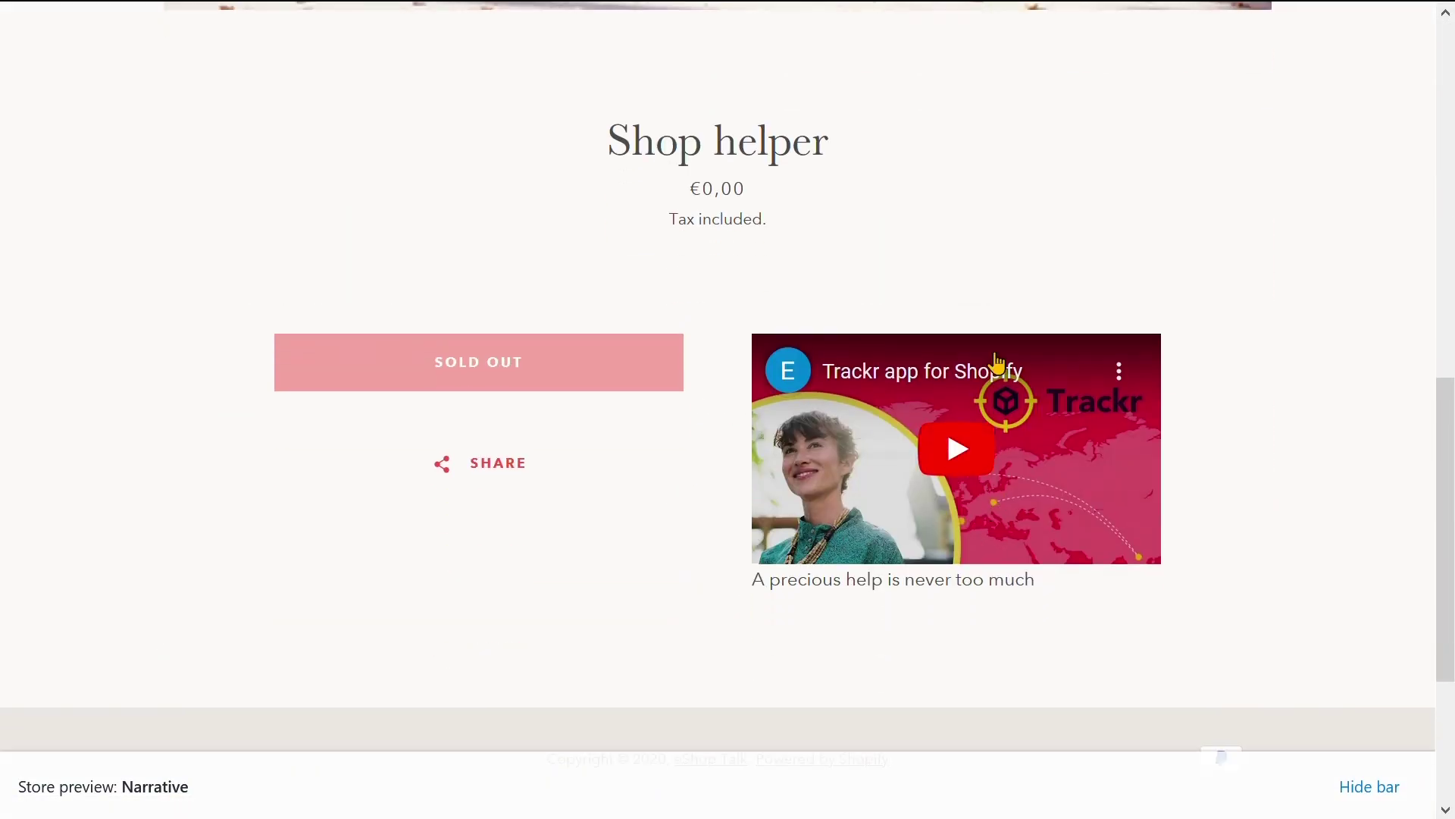
pyautogui.click(955, 449)
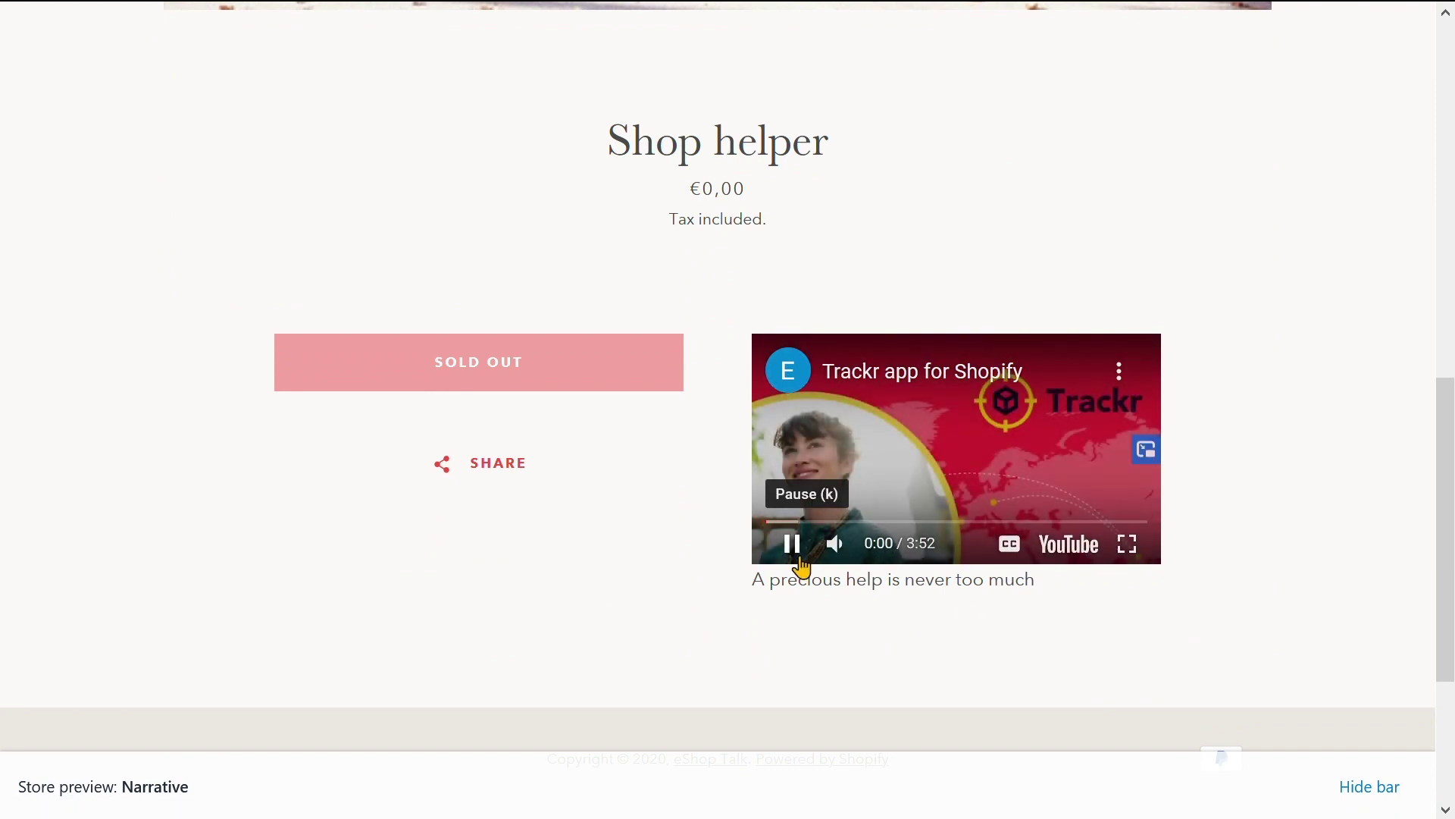
pyautogui.click(797, 561)
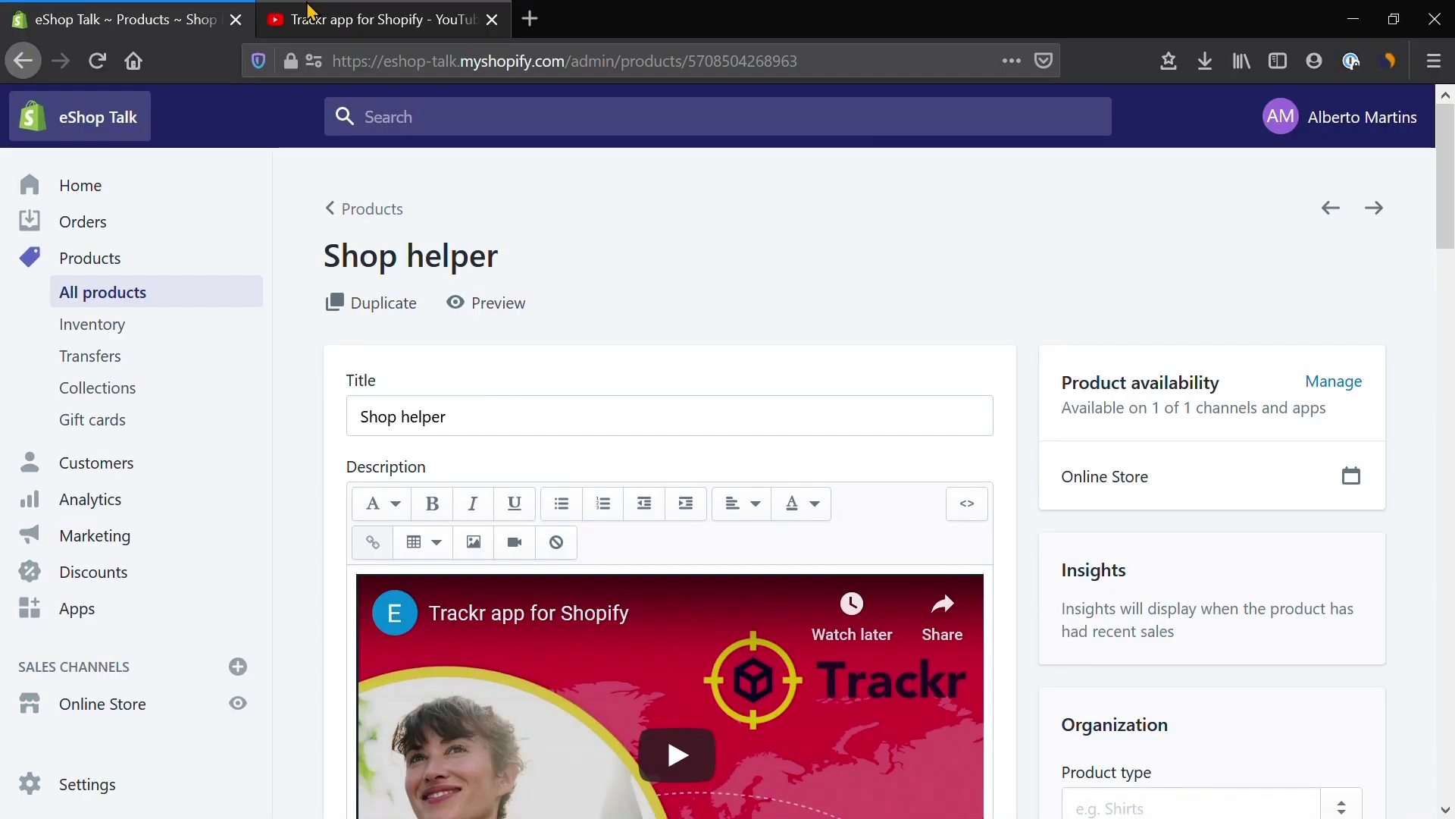
# Step: Copy the Trackr video's YouTube web address
pyautogui.click(311, 15)
pyautogui.click(414, 68)
pyautogui.hotkey('ctrl', 'c')
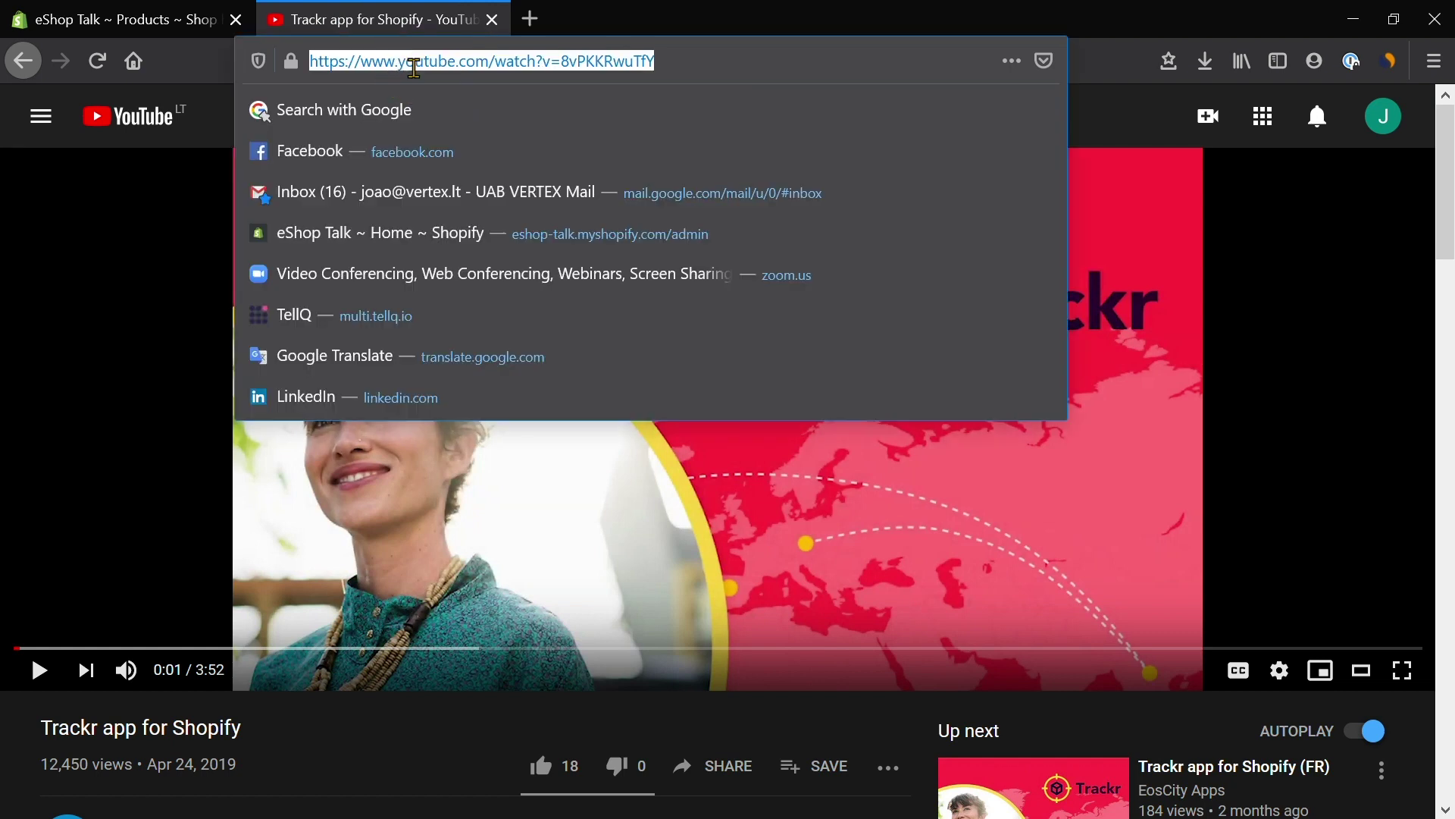
pyautogui.click(168, 14)
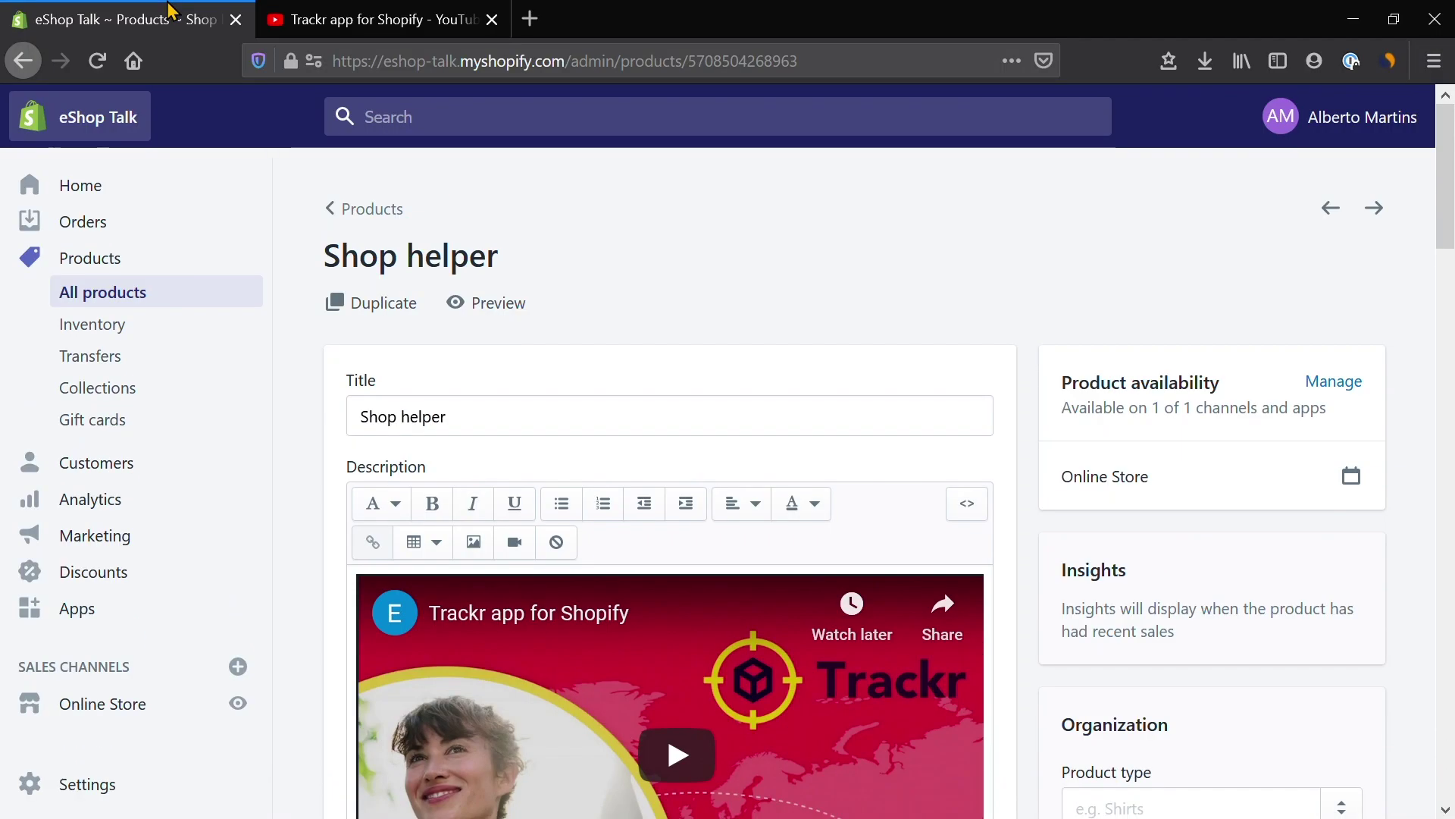
# Step: Add the Trackr YouTube link to the Shop helper media as an embedded video
pyautogui.press('F11')
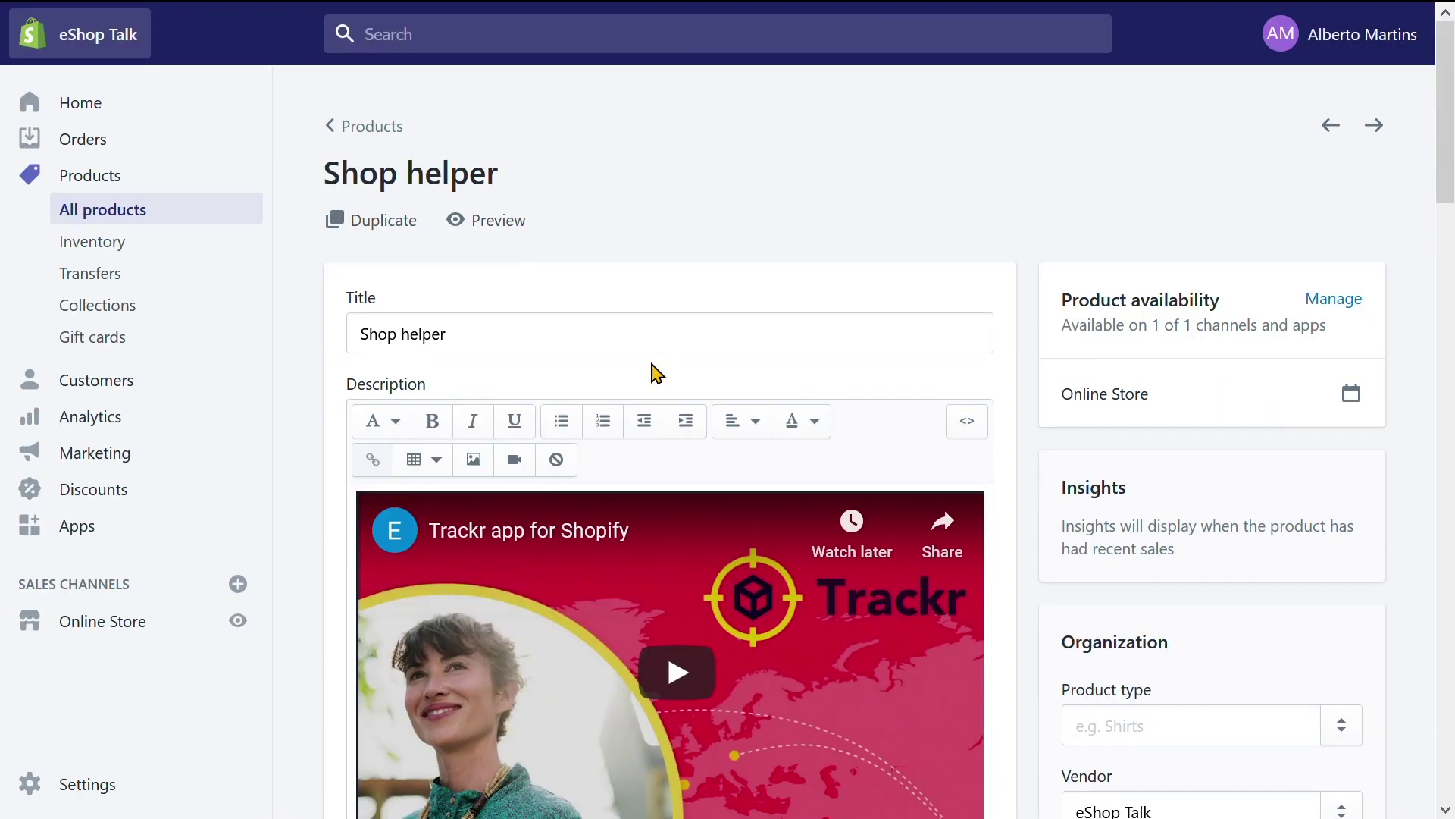
pyautogui.scroll(-8, 656, 373)
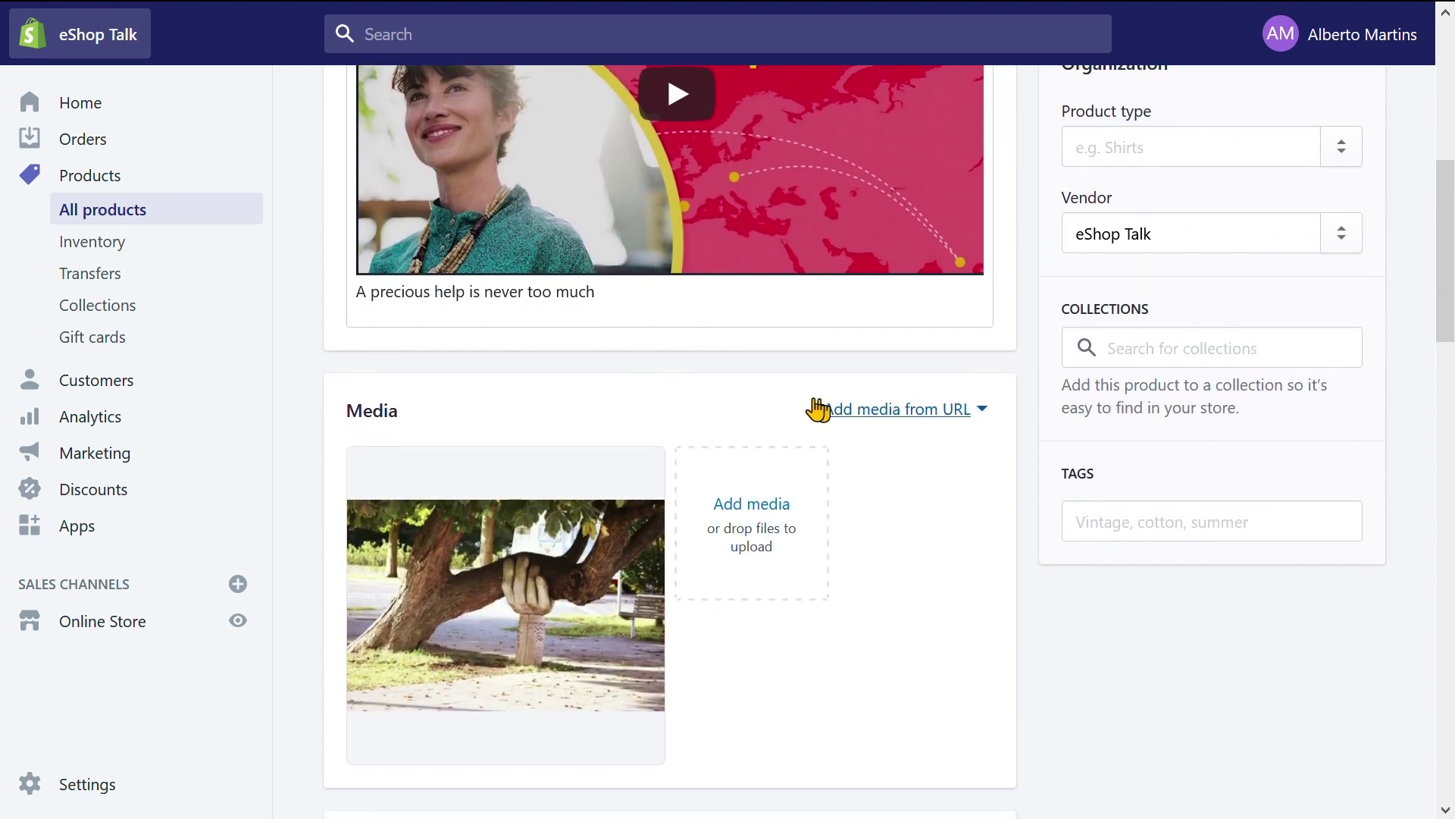
pyautogui.click(915, 413)
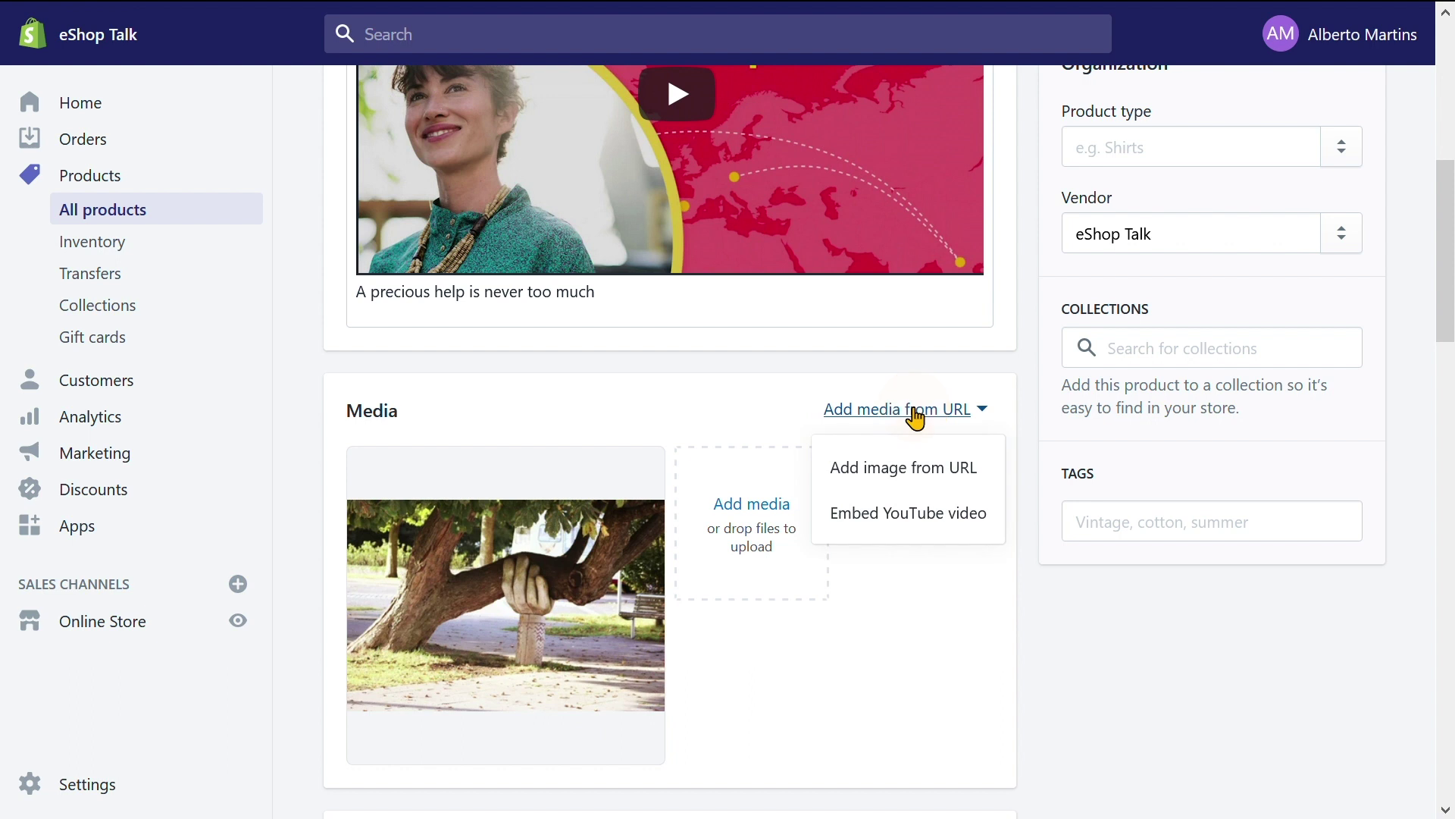
pyautogui.click(931, 523)
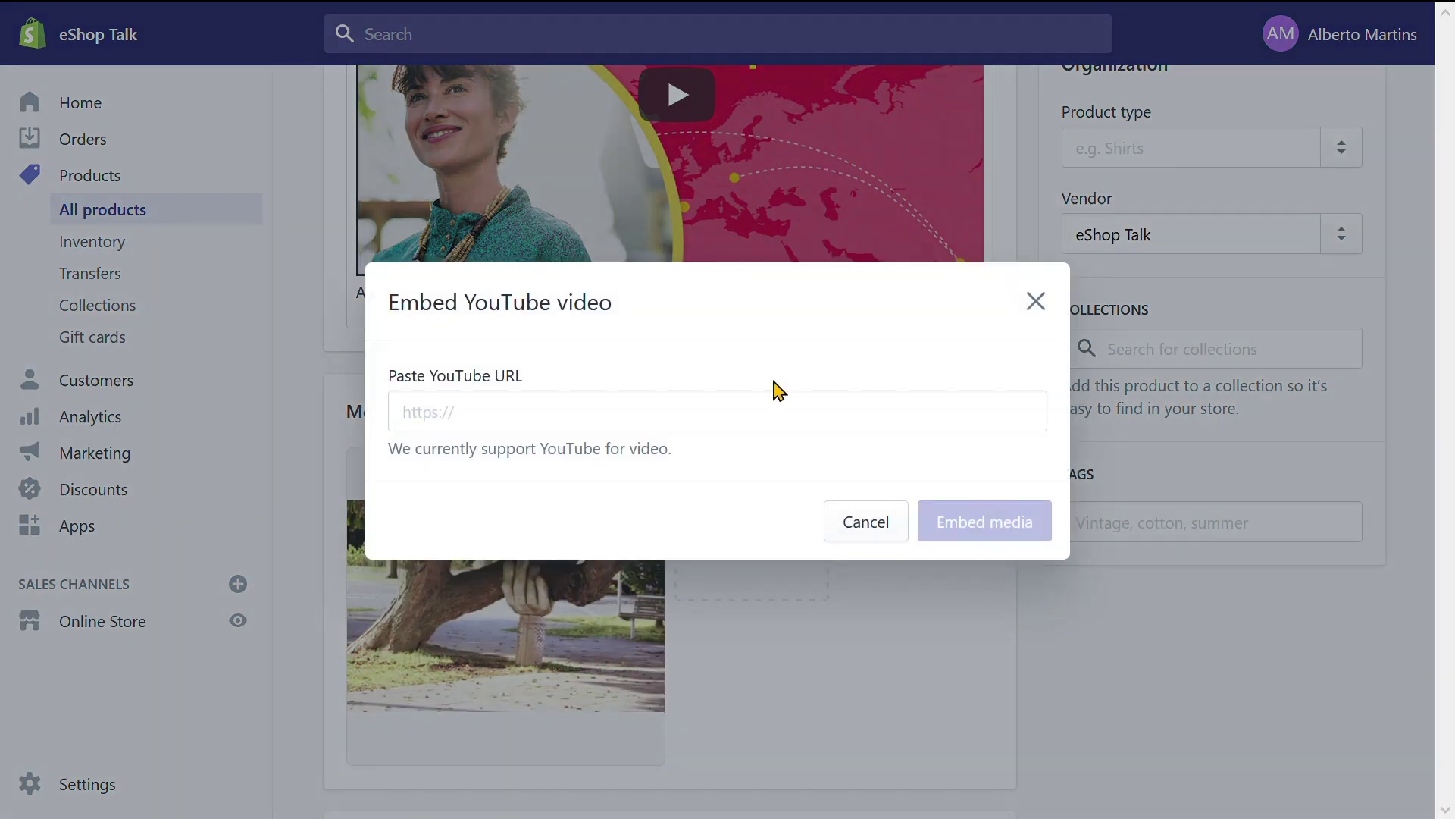
pyautogui.click(770, 410)
pyautogui.hotkey('ctrl', 'v')
pyautogui.click(981, 534)
pyautogui.click(982, 540)
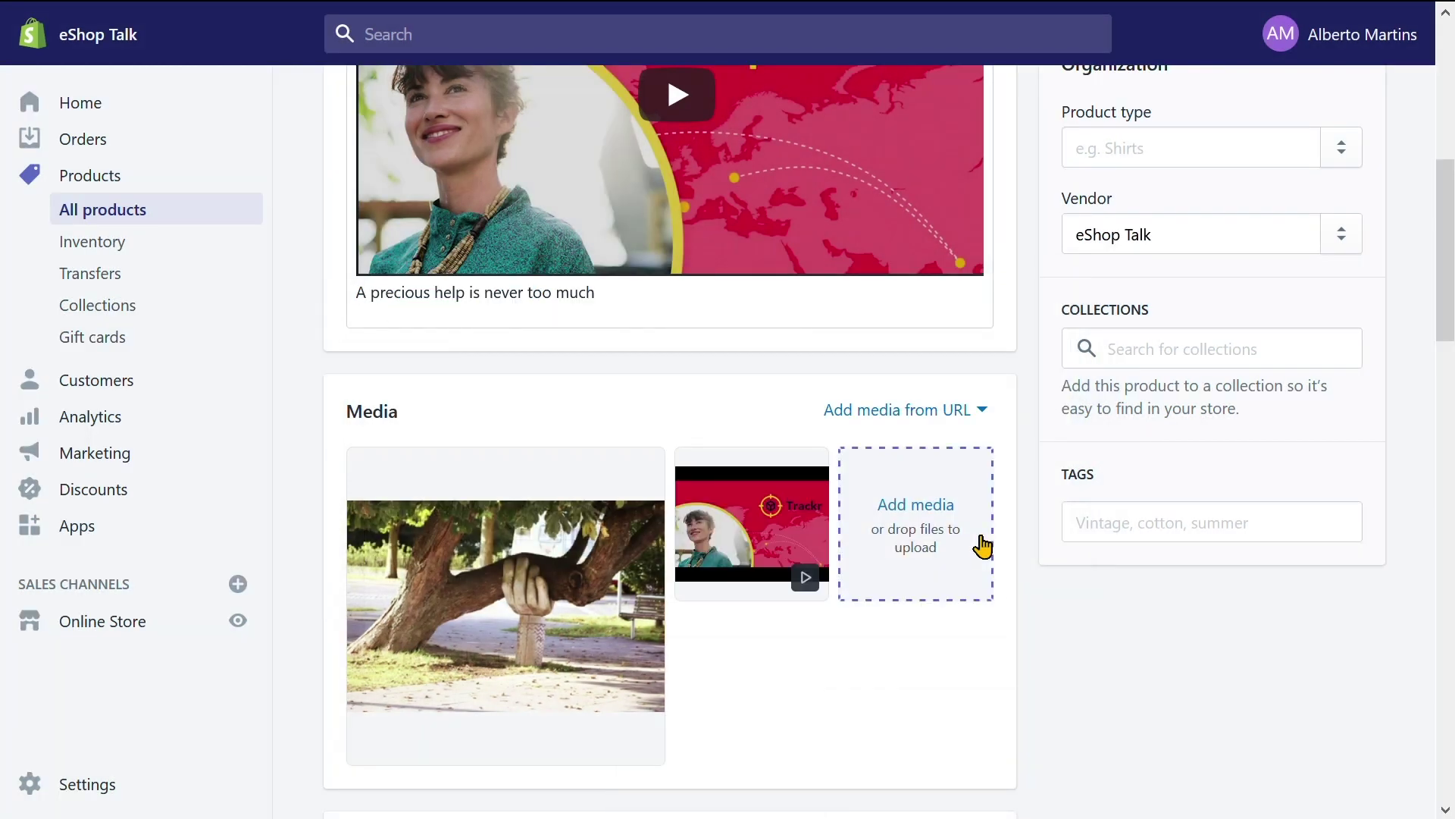
pyautogui.scroll(8, 983, 546)
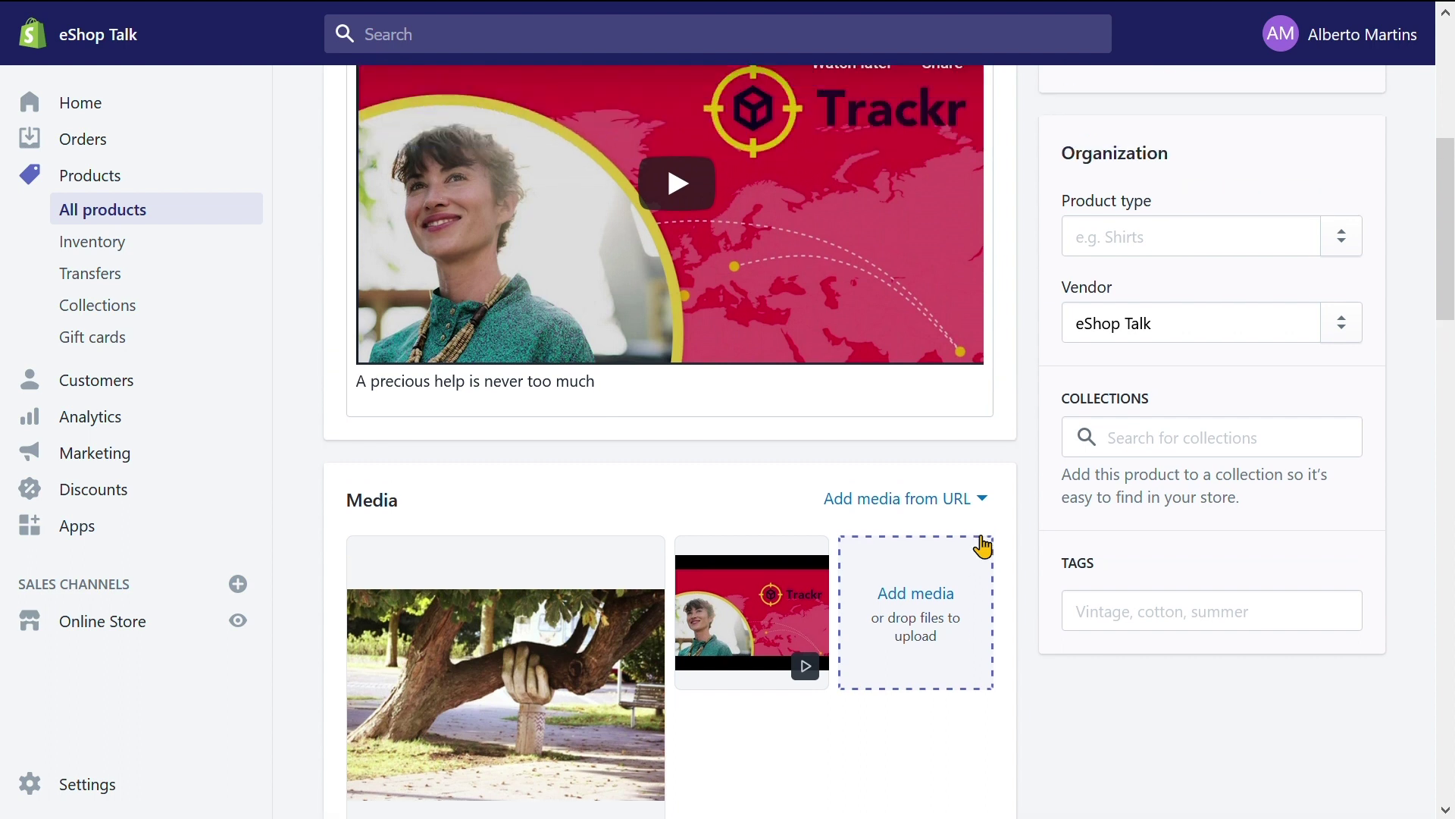
# Step: Preview the product in the store, then play and pause the Trackr video from its gallery
pyautogui.click(468, 227)
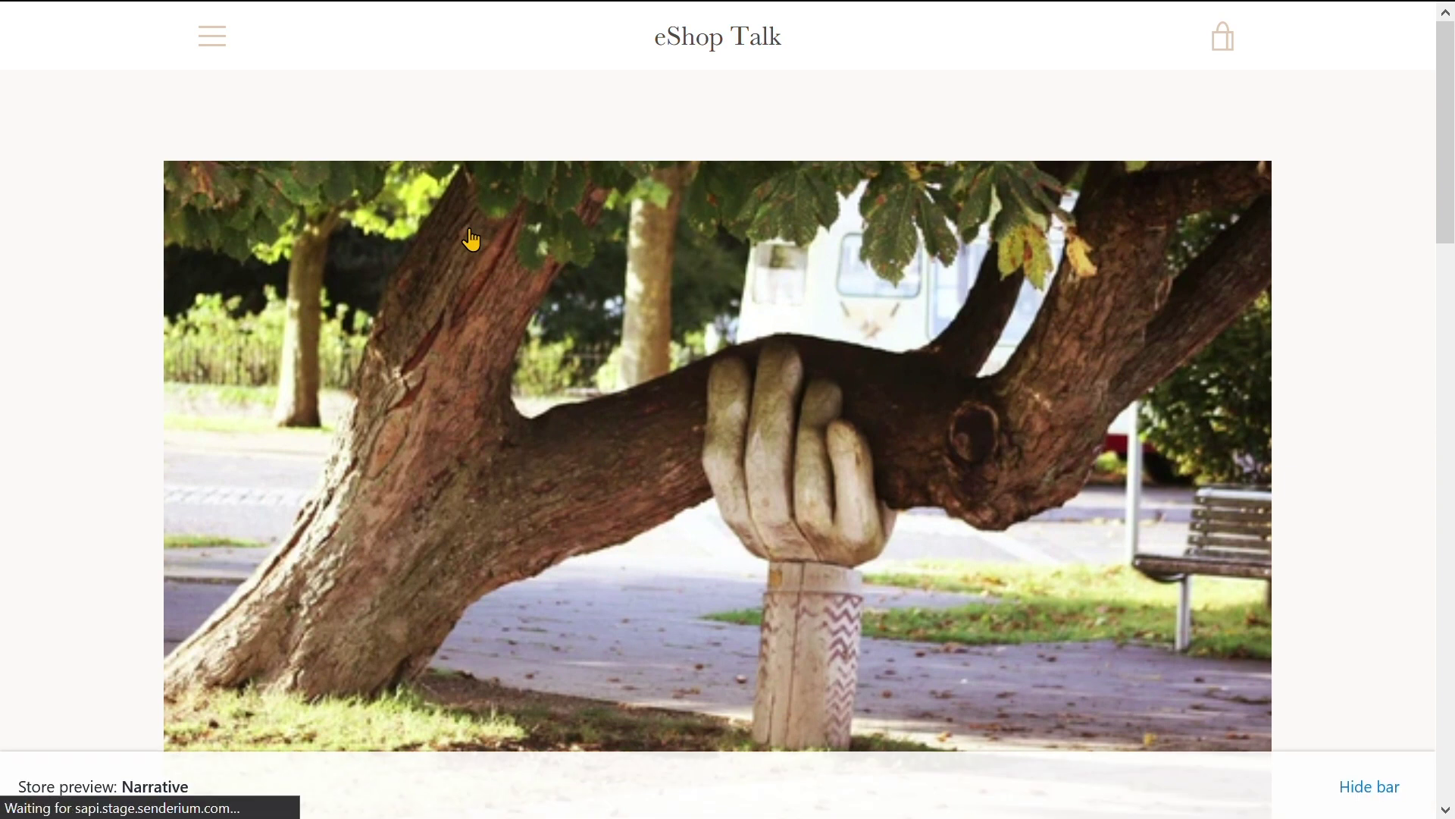
pyautogui.scroll(-10, 472, 237)
pyautogui.click(1111, 365)
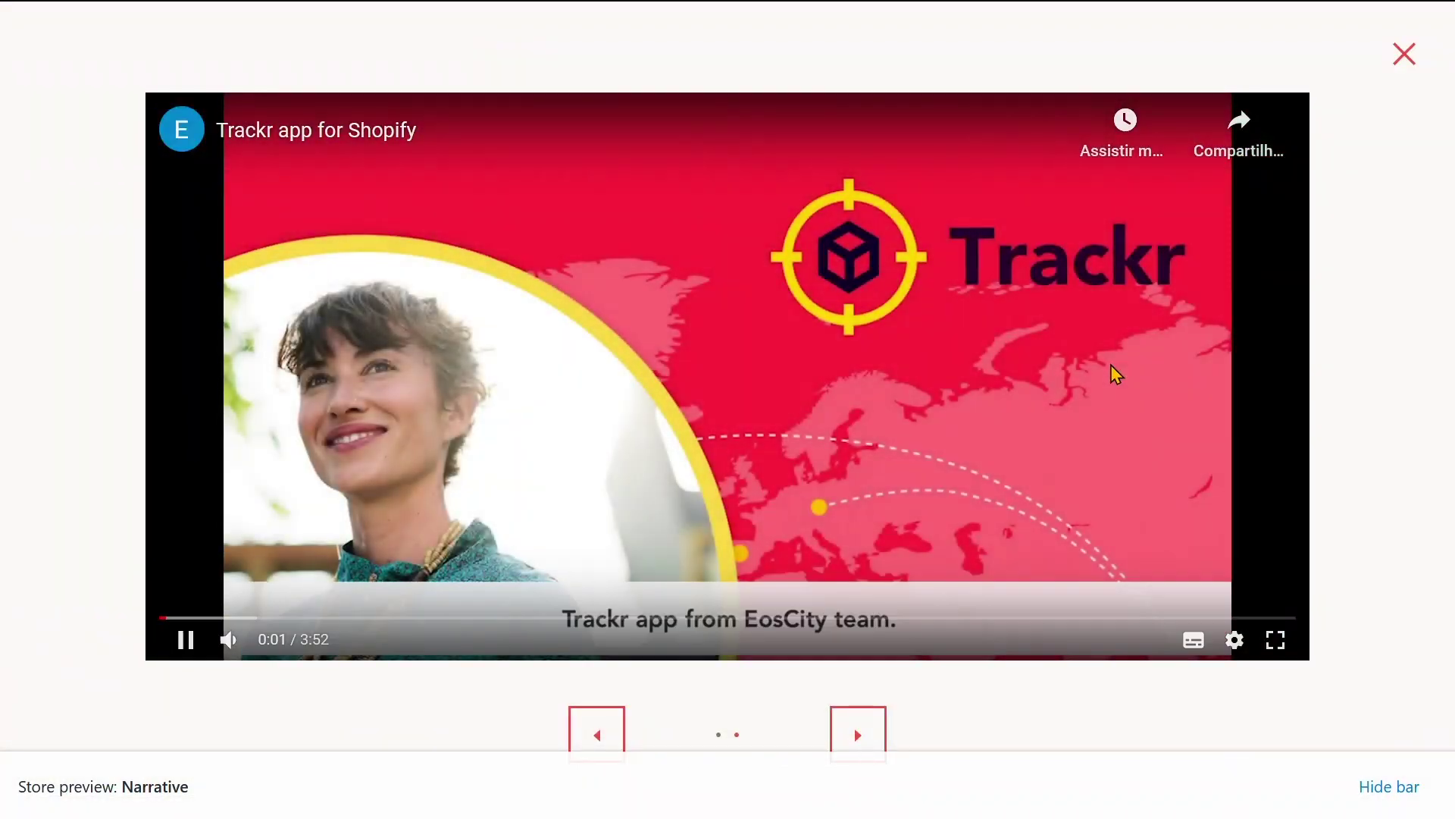
pyautogui.click(1111, 365)
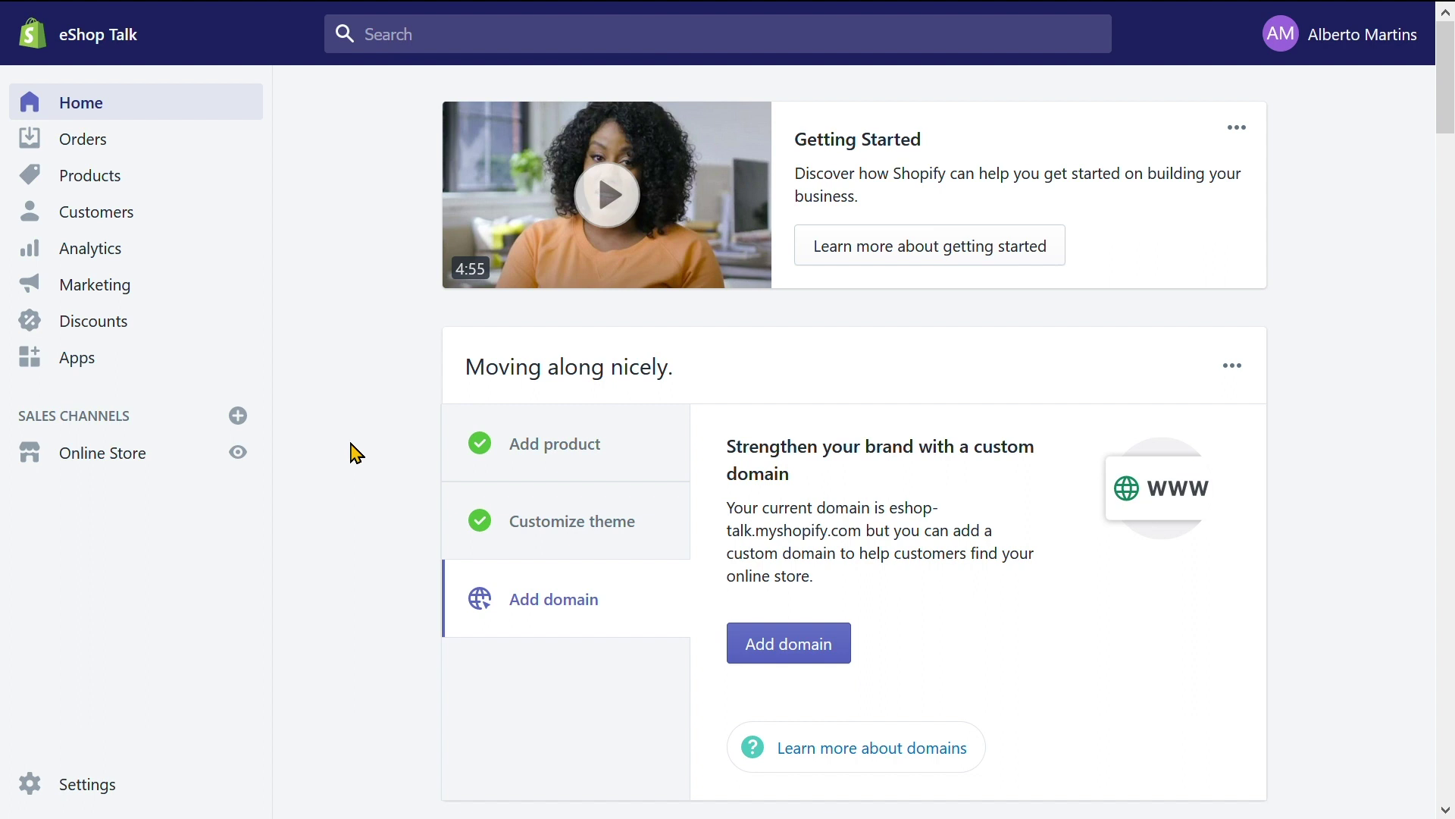
# Step: Create a new store page under Online Store > Pages titled 'Video'
pyautogui.click(133, 458)
pyautogui.click(102, 552)
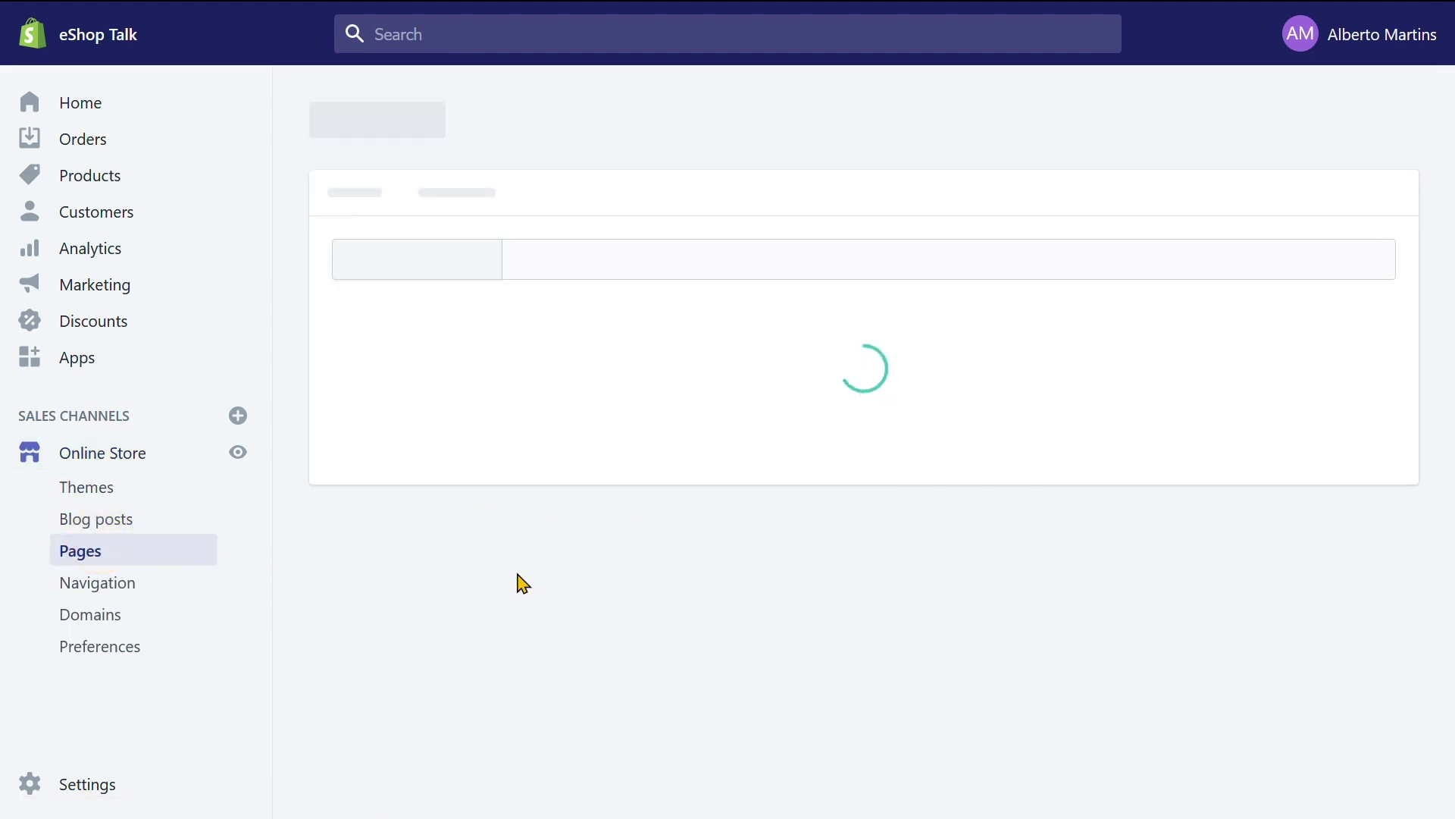
pyautogui.scroll(-3, 685, 598)
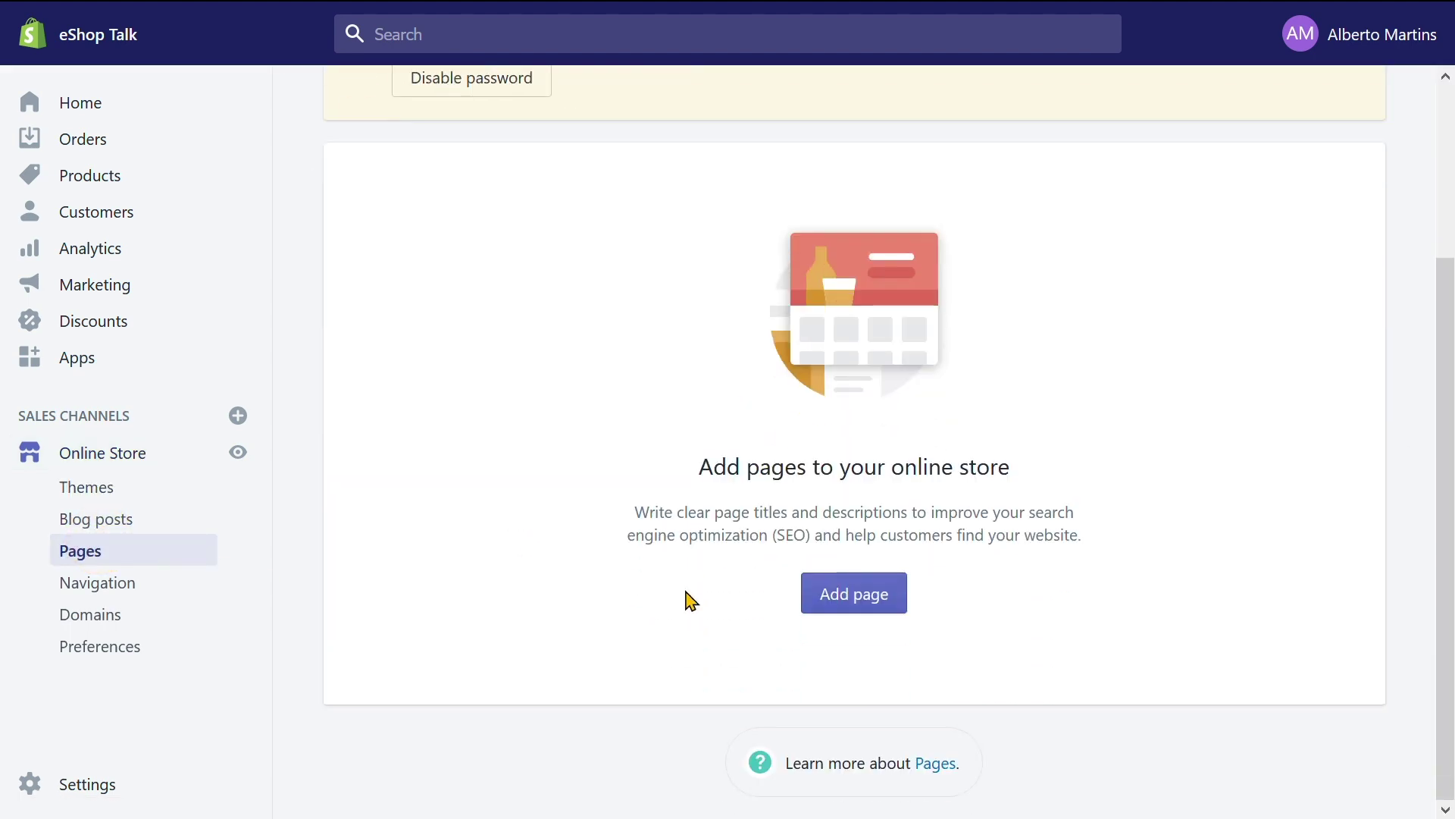
pyautogui.click(880, 598)
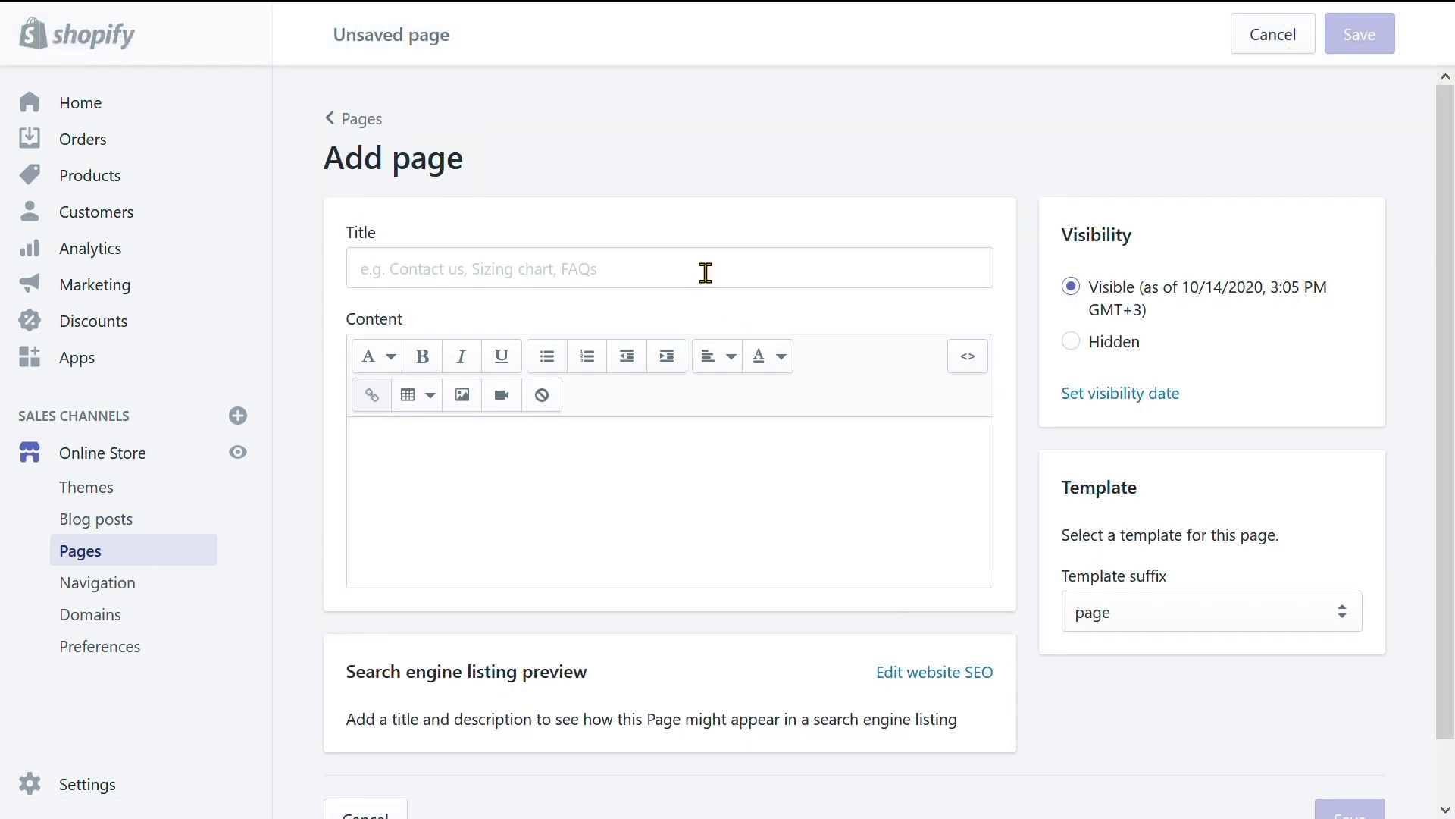
pyautogui.click(699, 255)
pyautogui.write('Video')
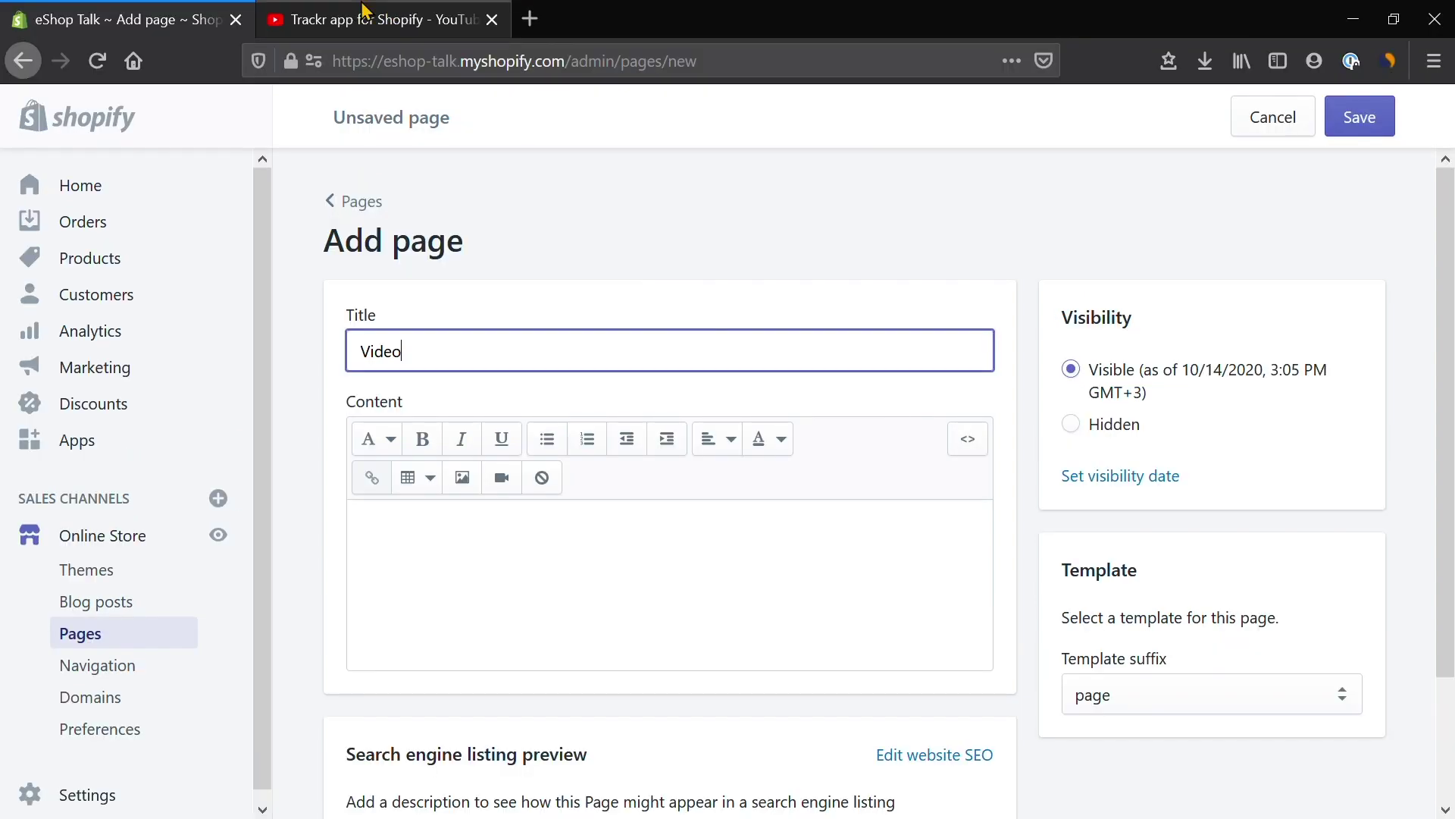
# Step: Copy the Trackr YouTube video's iframe embed code
pyautogui.click(417, 16)
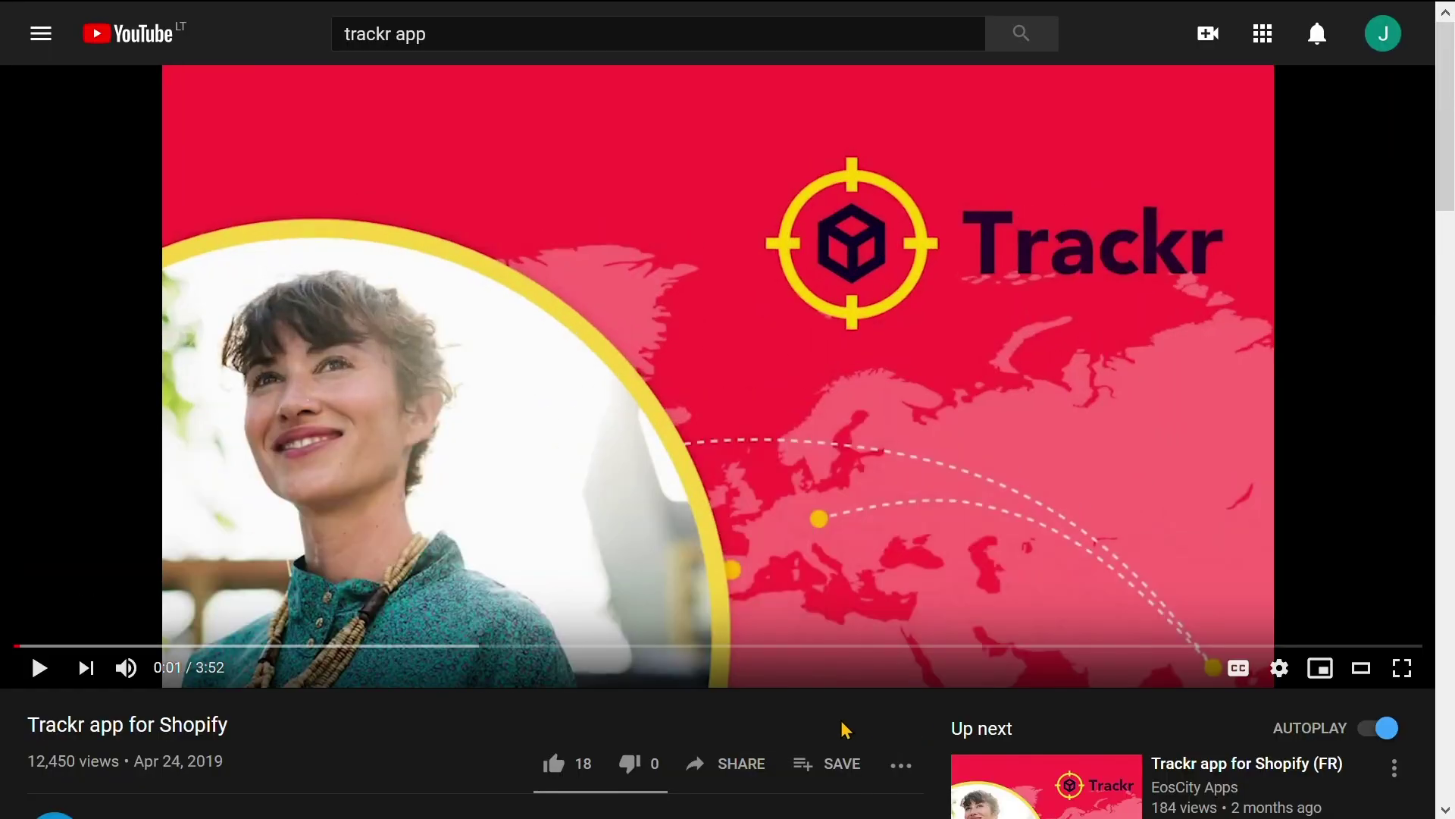
pyautogui.click(715, 764)
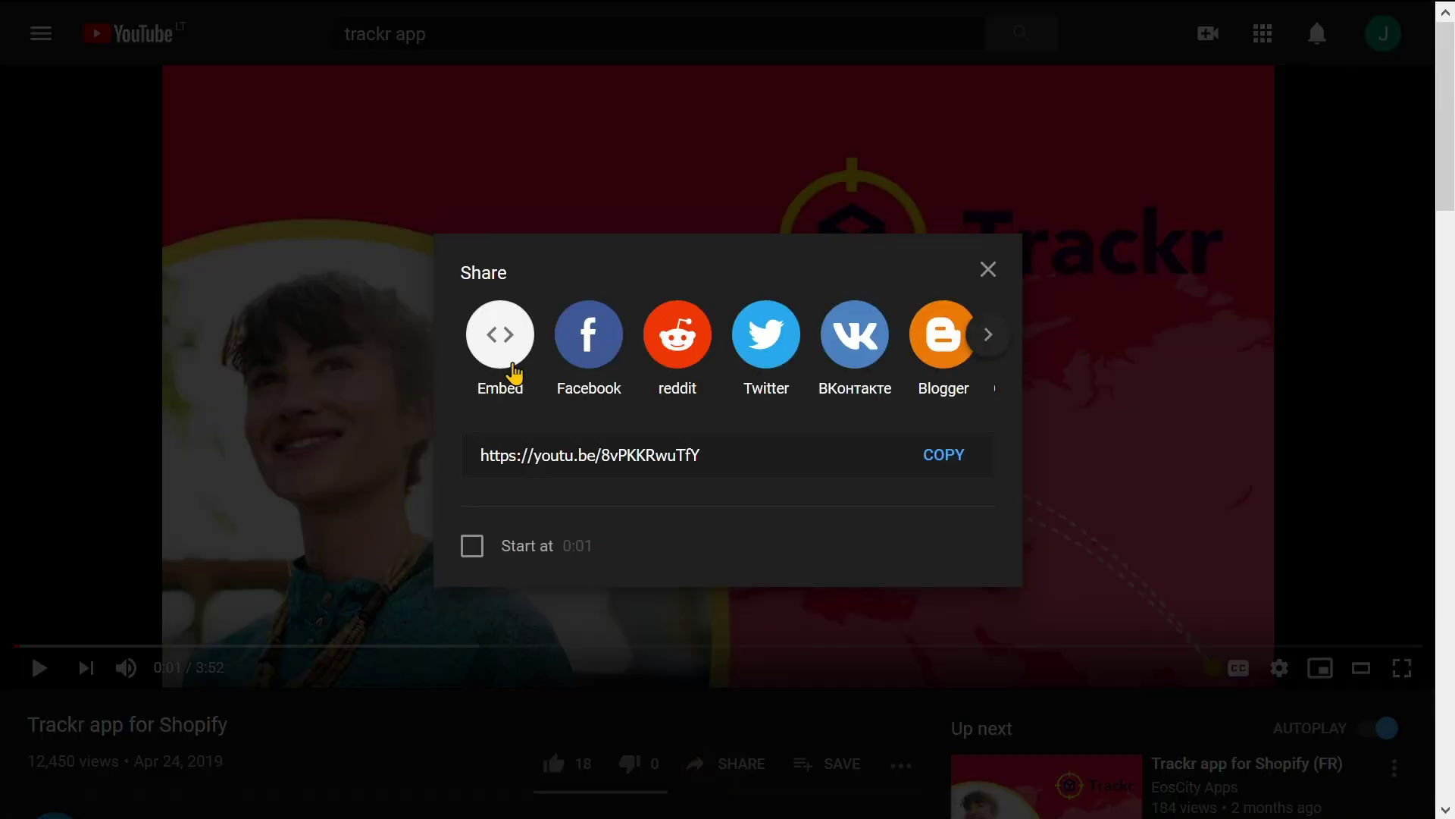
pyautogui.click(502, 341)
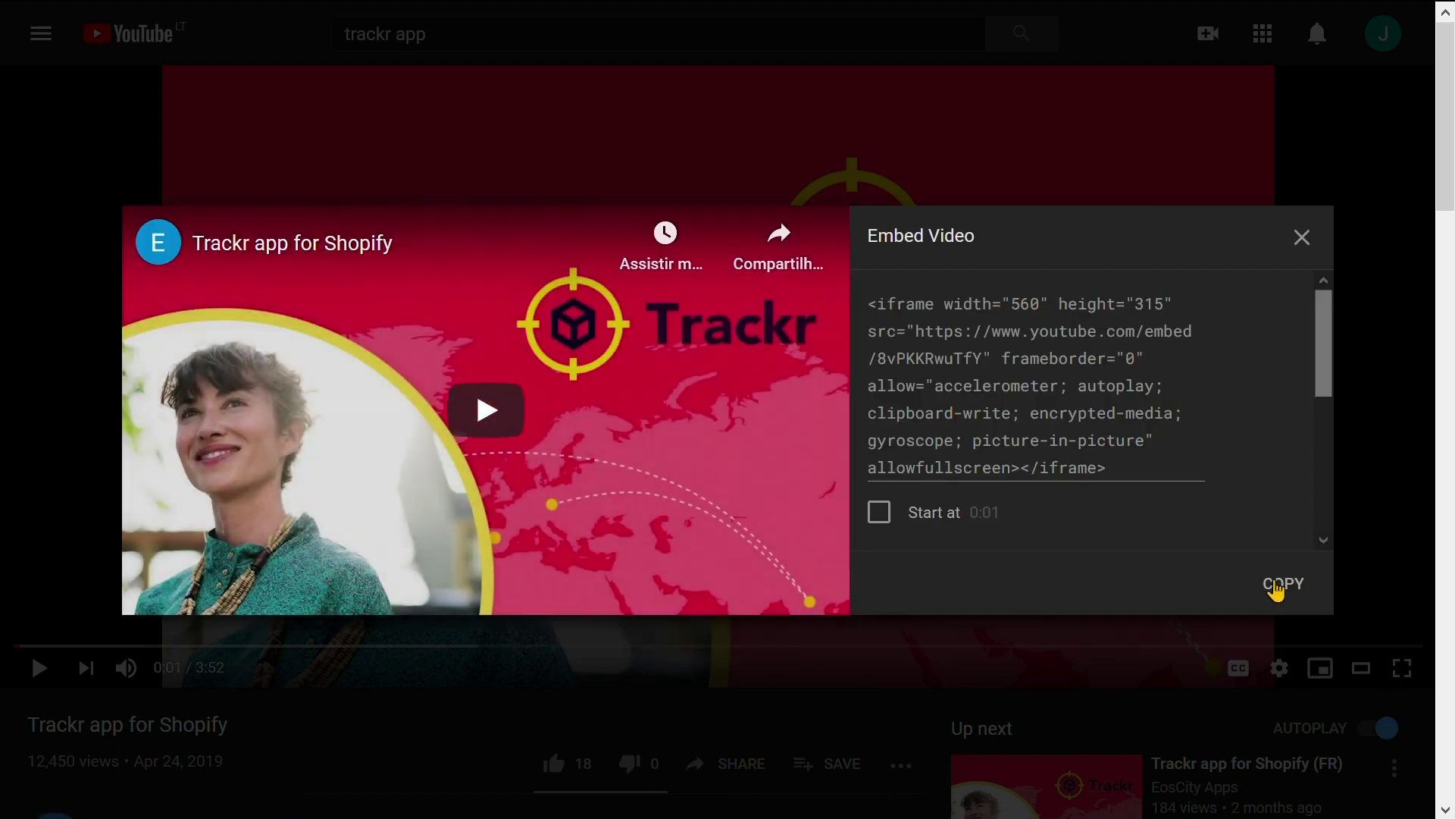
pyautogui.click(1283, 585)
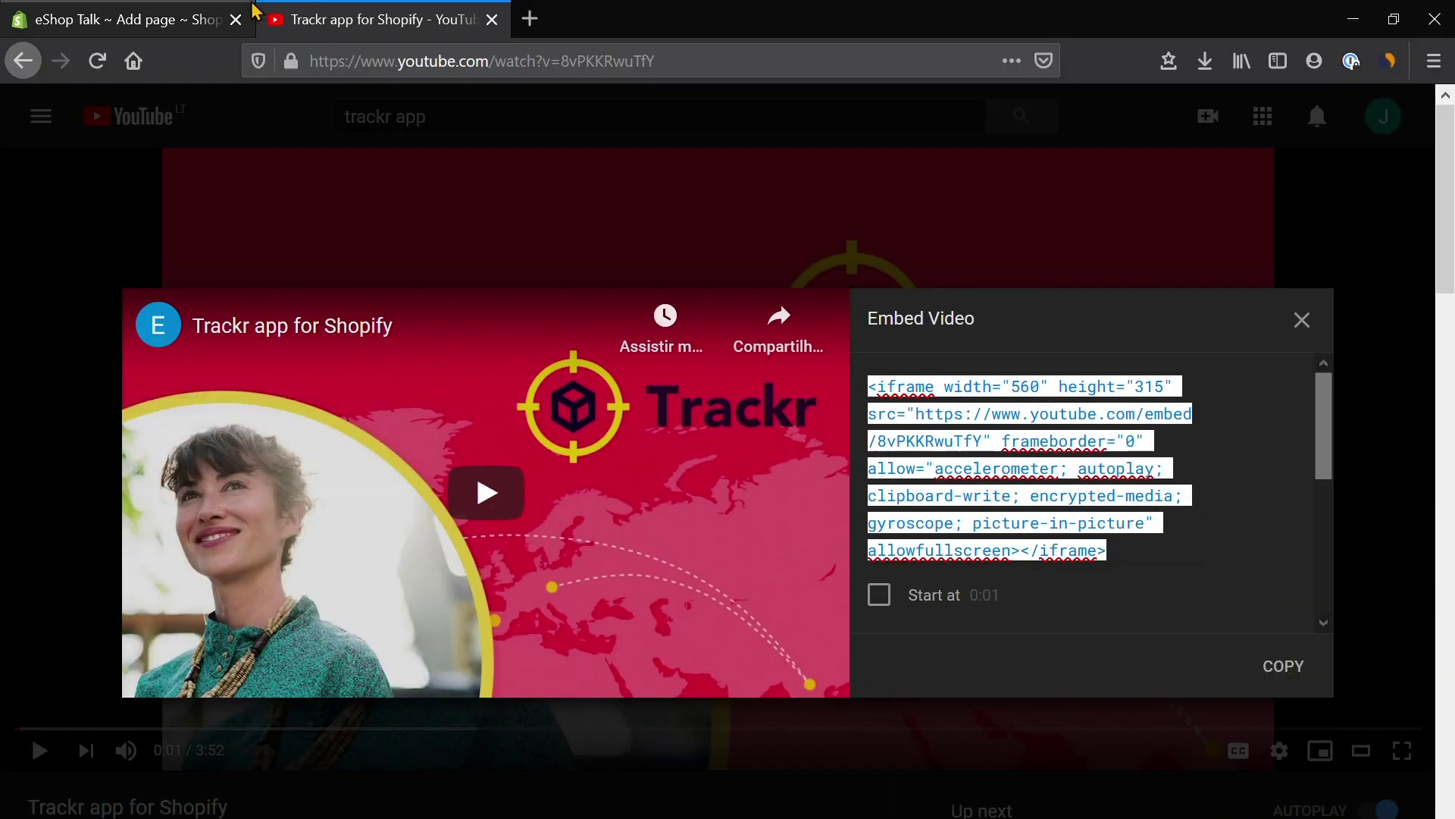
pyautogui.click(145, 17)
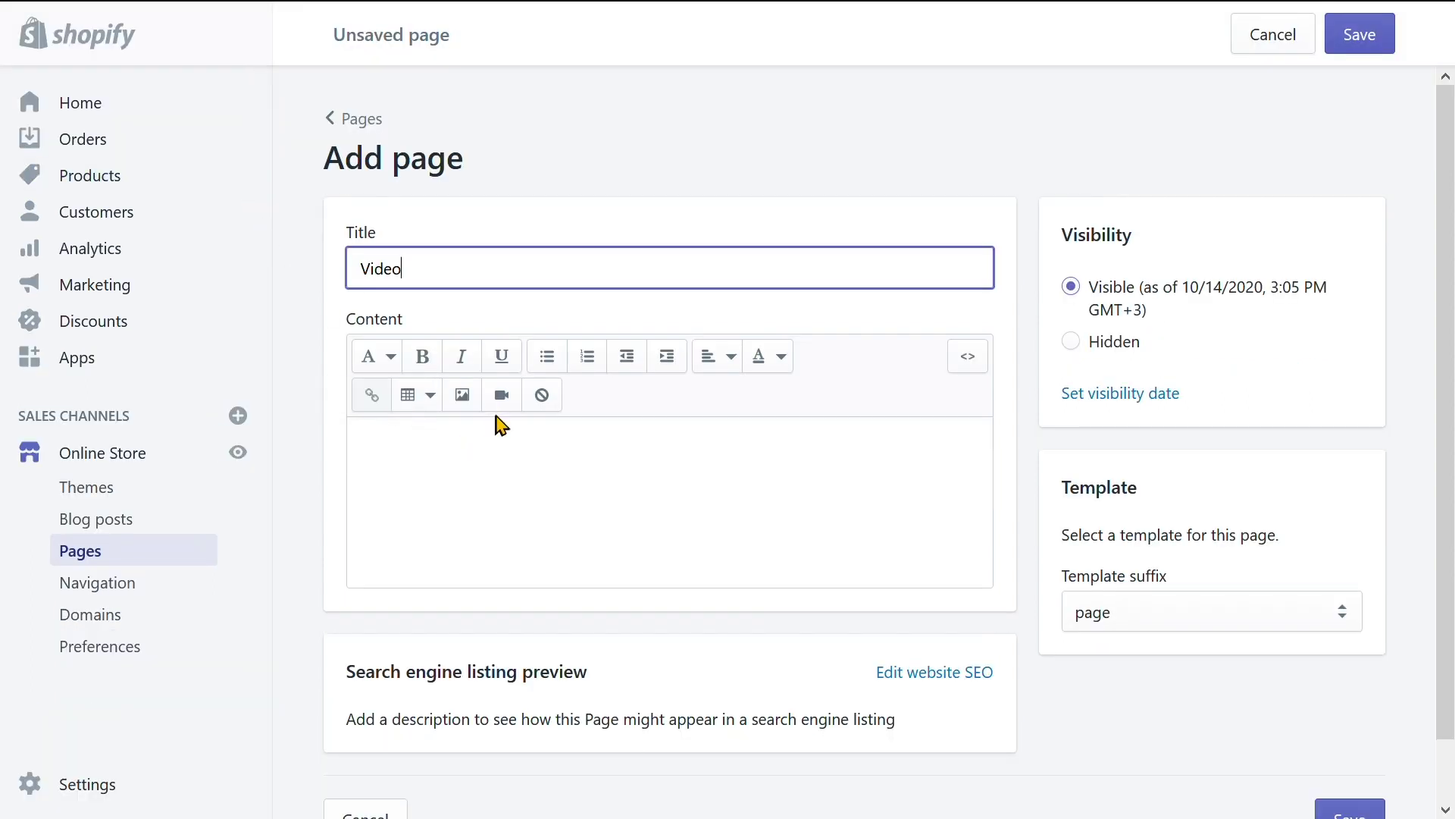
# Step: Insert the copied embed code into the Video page content and save the page
pyautogui.click(502, 396)
pyautogui.click(521, 386)
pyautogui.hotkey('ctrl', 'v')
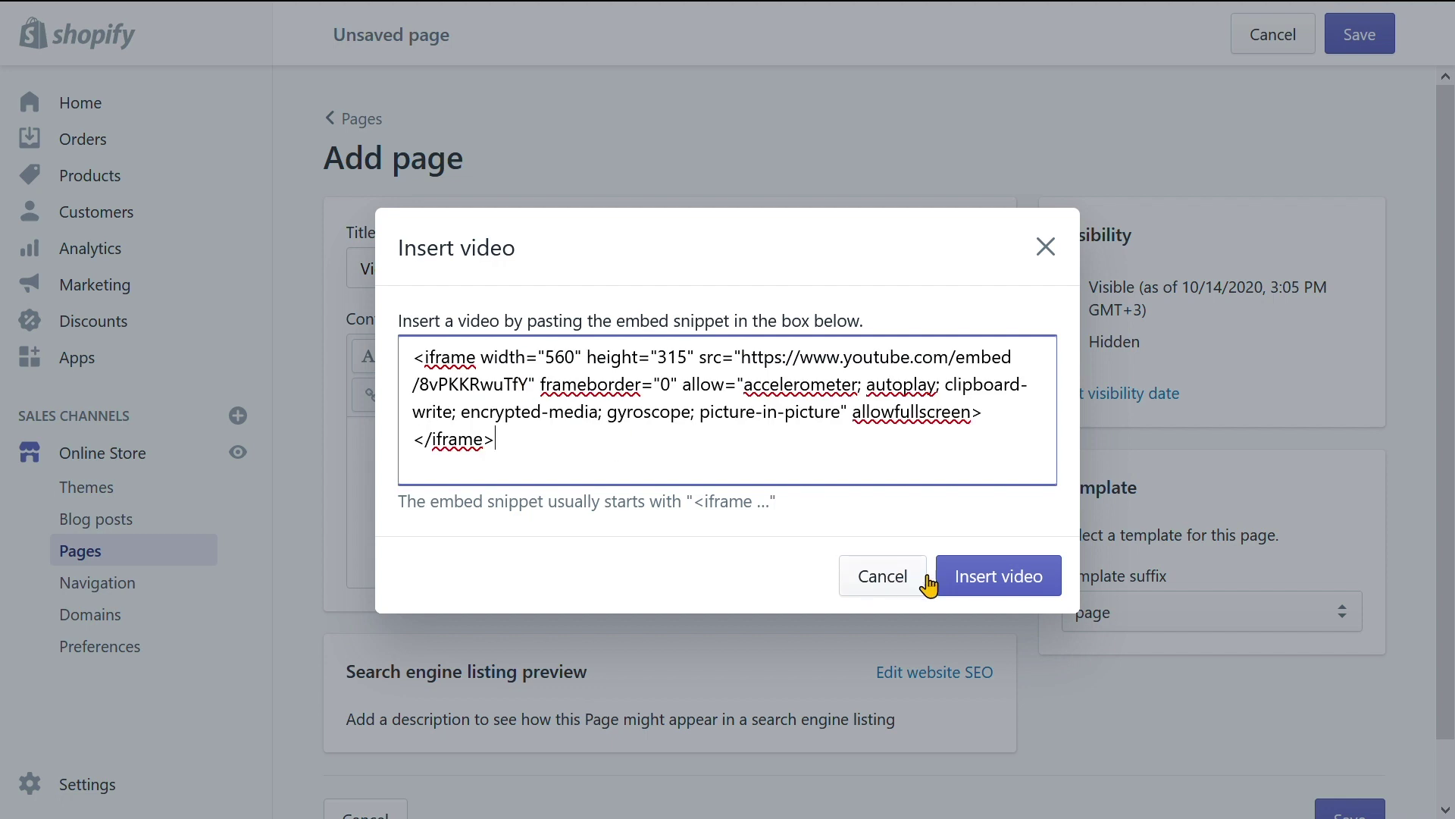
pyautogui.click(1012, 585)
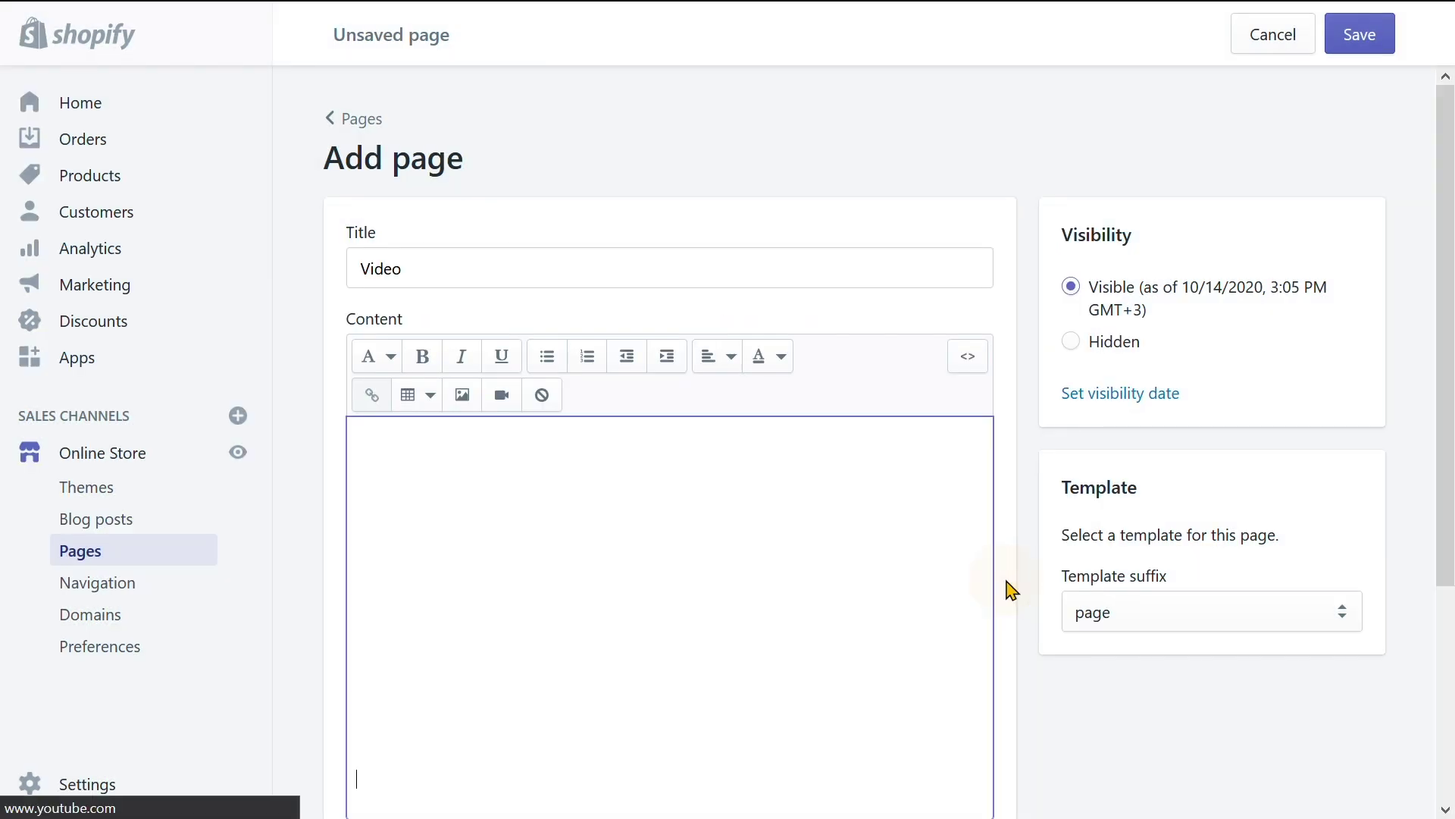
pyautogui.click(1360, 50)
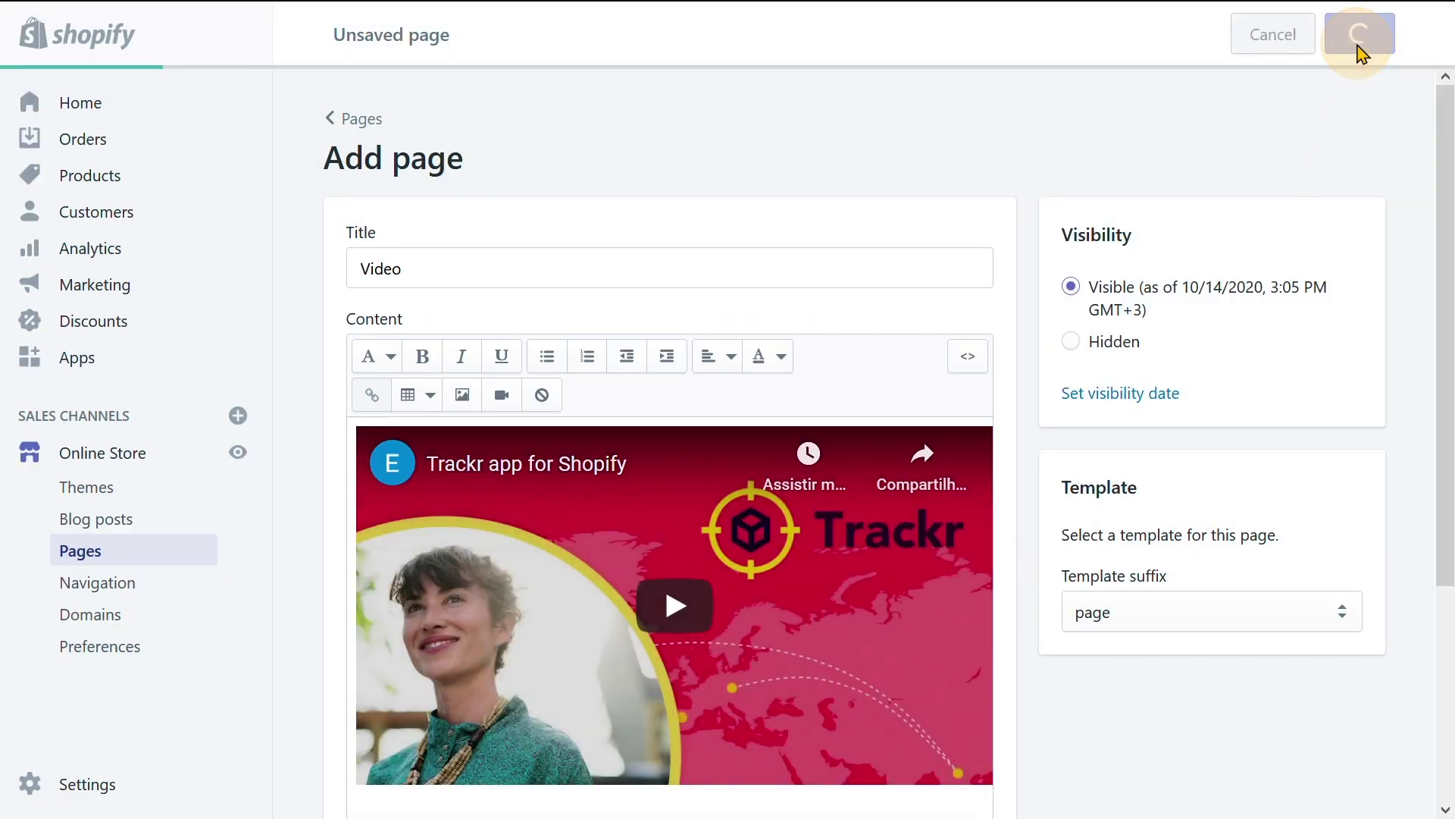